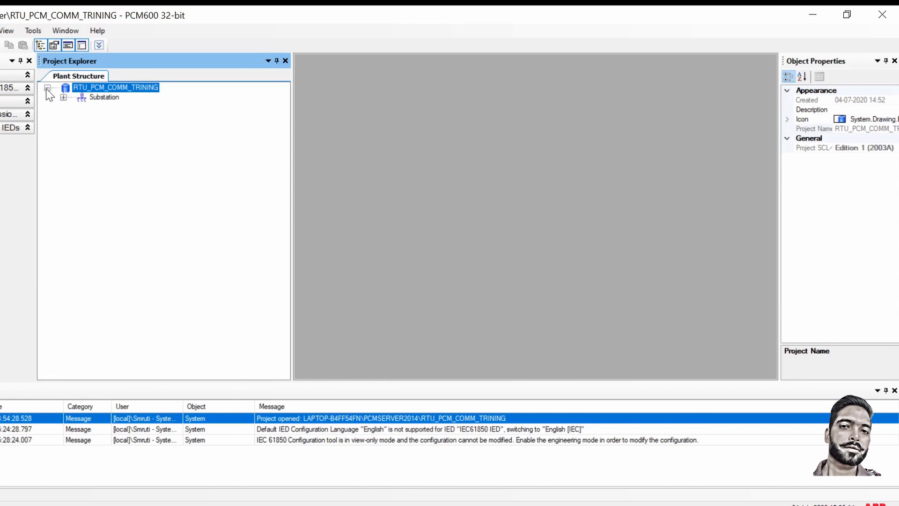
Expand the plant structure through Substation, Voltage Level and Bay, and inspect the properties of the IED AA1F2Q02FP2.
left_click(63, 97)
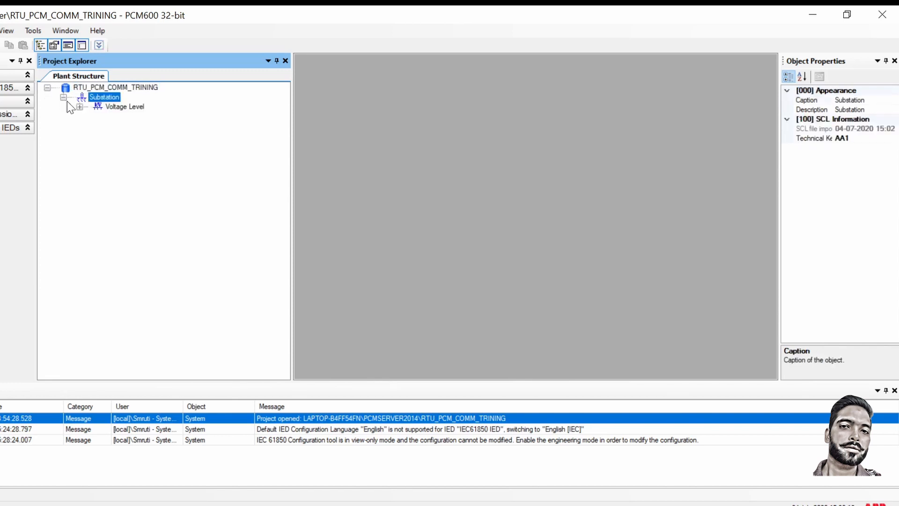
left_click(79, 107)
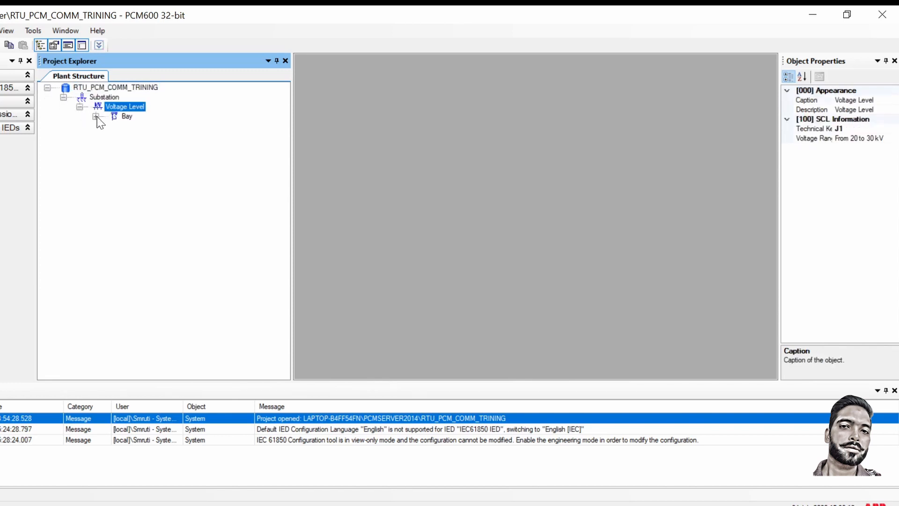
left_click(96, 116)
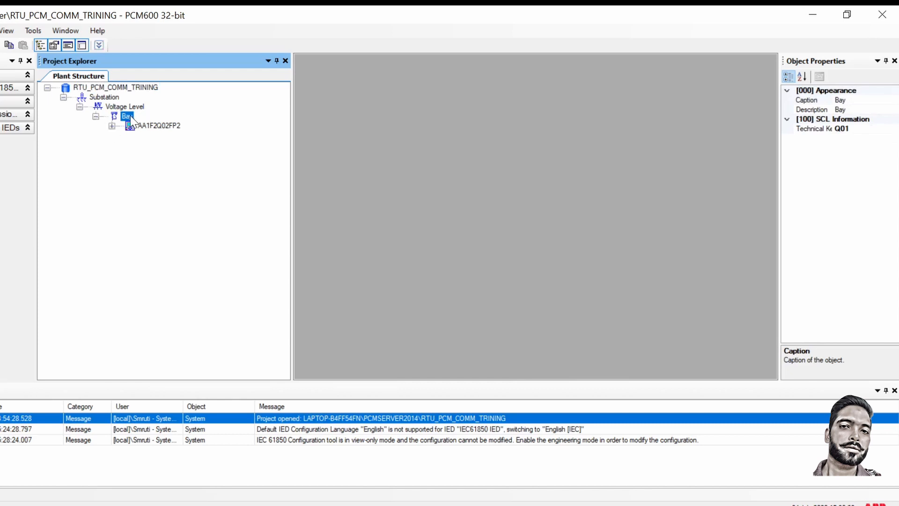
left_click(153, 127)
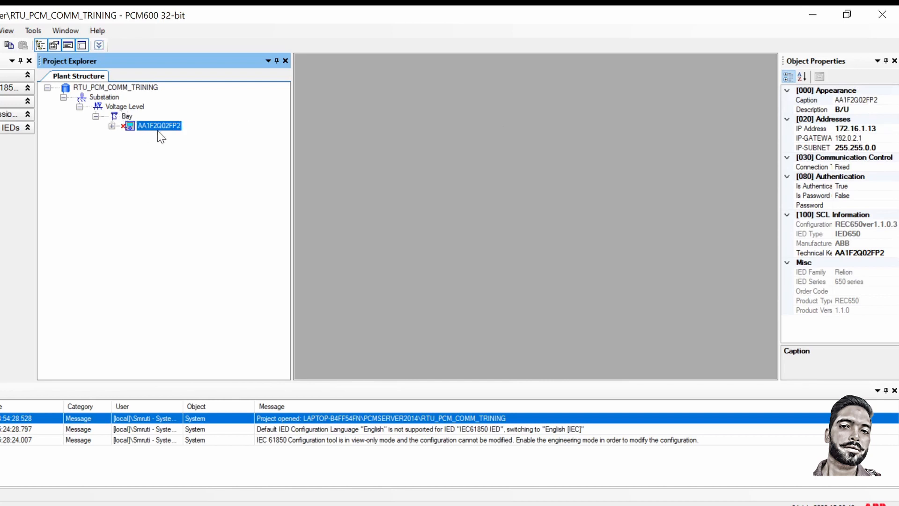
Add a new general Bay object under the Voltage Level.
left_click(121, 109)
right_click(121, 111)
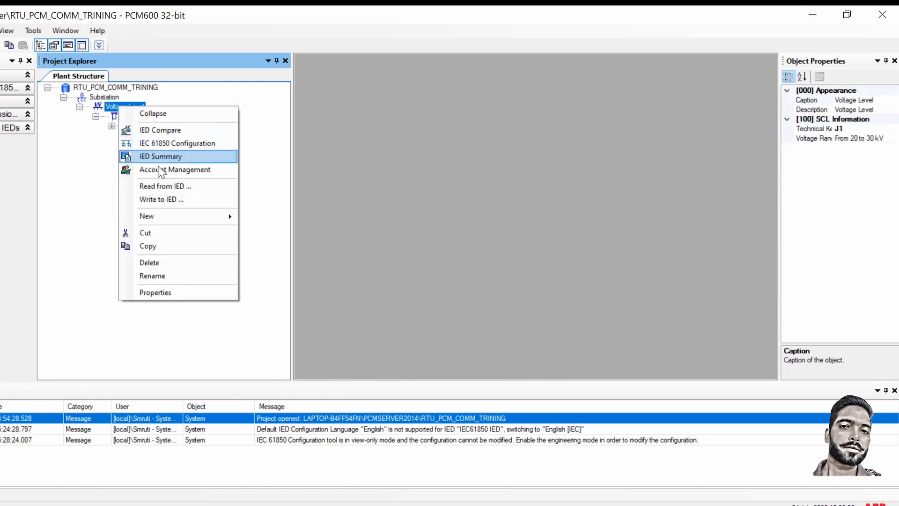
mouse_move(218, 225)
mouse_move(274, 221)
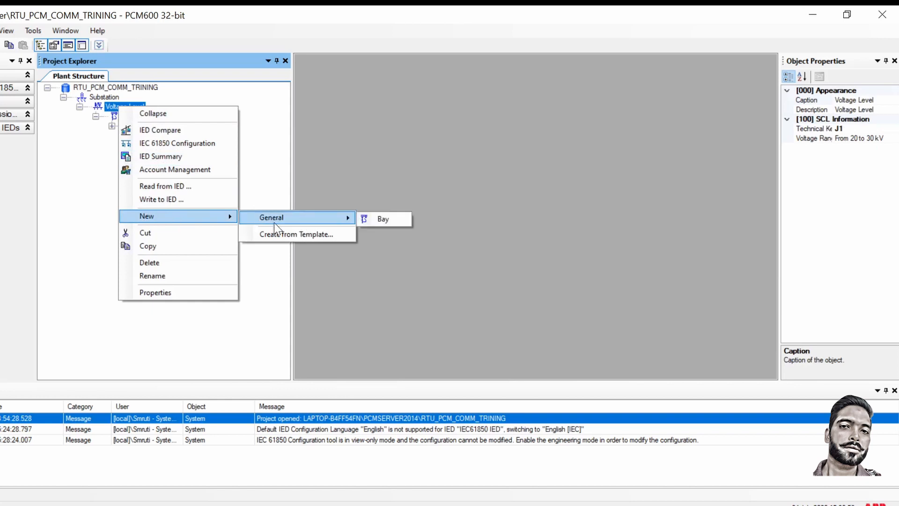
left_click(368, 218)
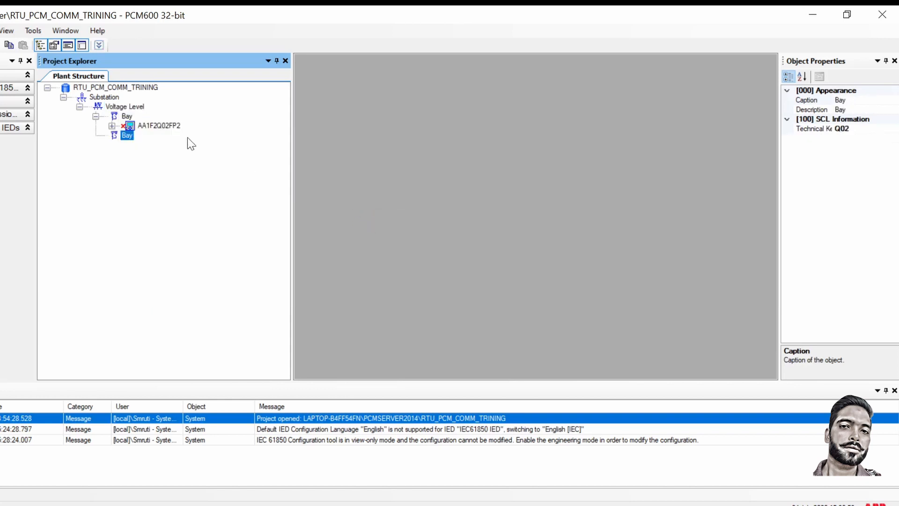
Change the caption of the new bay with technical key Q02 to Comm.
right_click(127, 140)
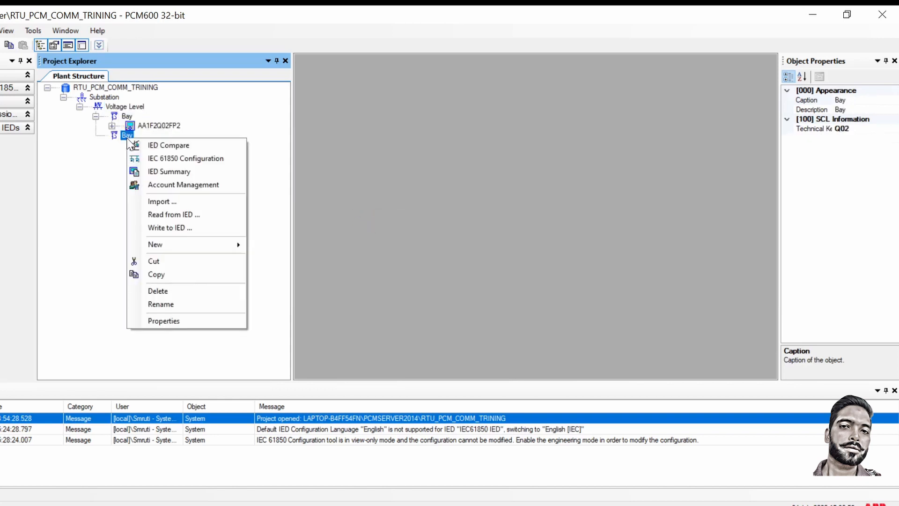
left_click(873, 101)
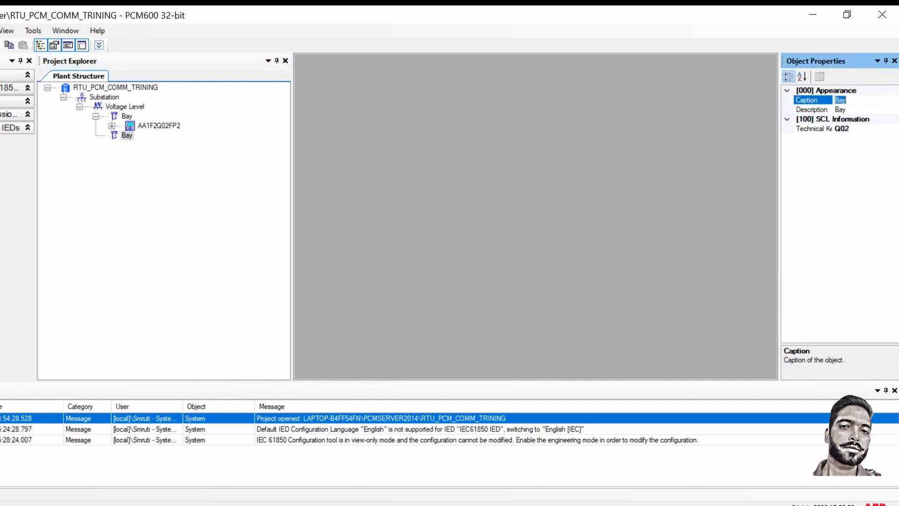
type("Comm")
key("Return")
Create a new generic IEC61850 IED under the Comm bay.
left_click(133, 139)
right_click(133, 139)
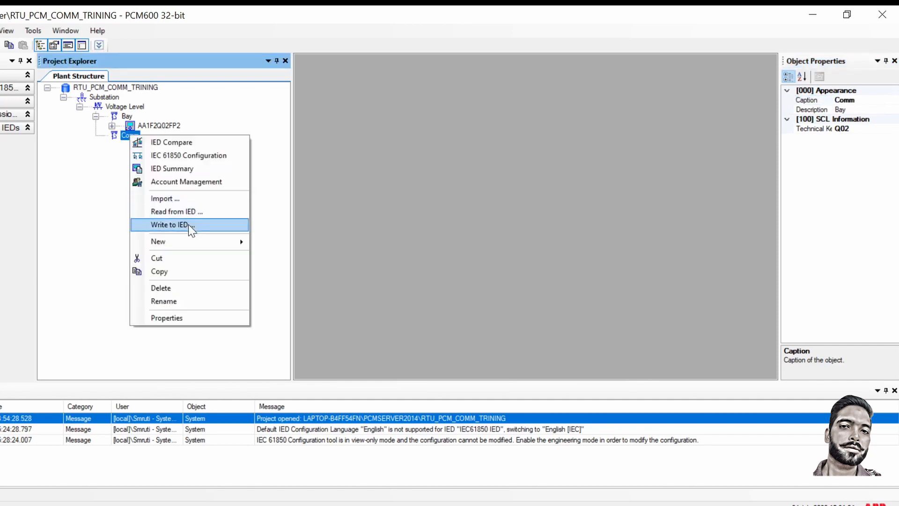
mouse_move(210, 243)
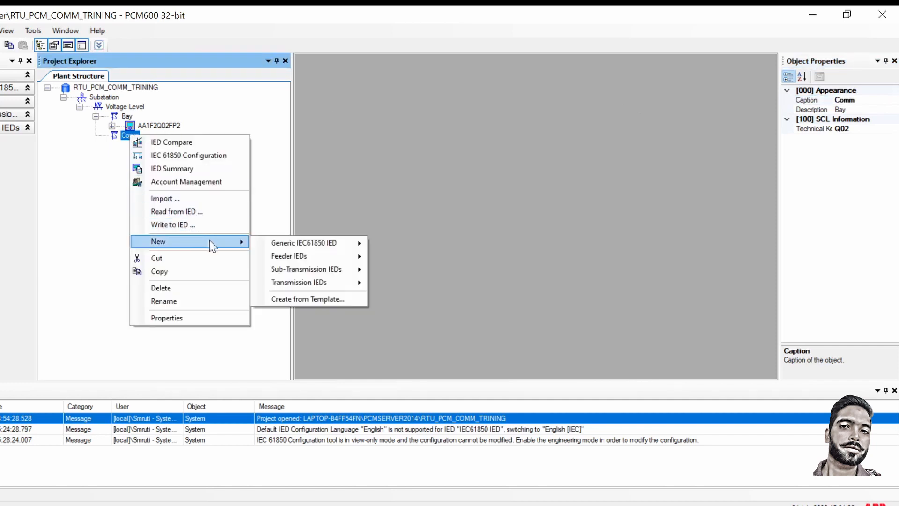
mouse_move(296, 244)
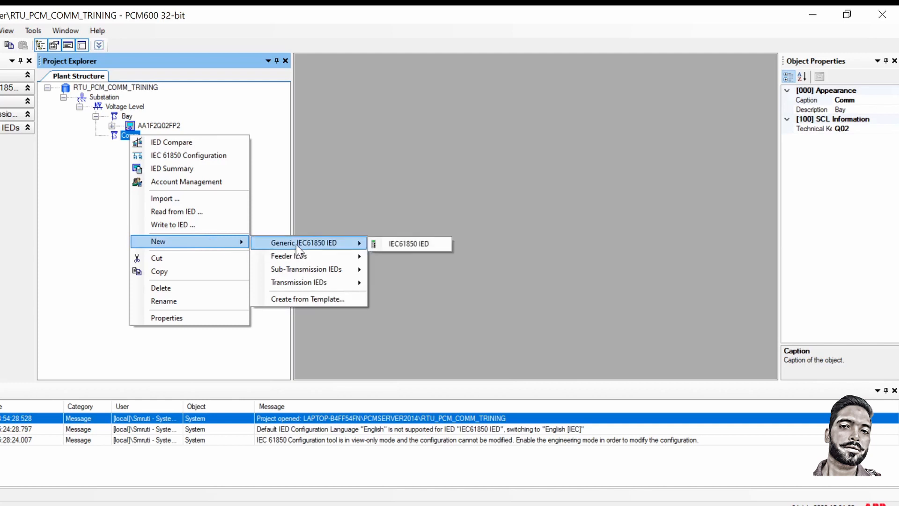
left_click(410, 246)
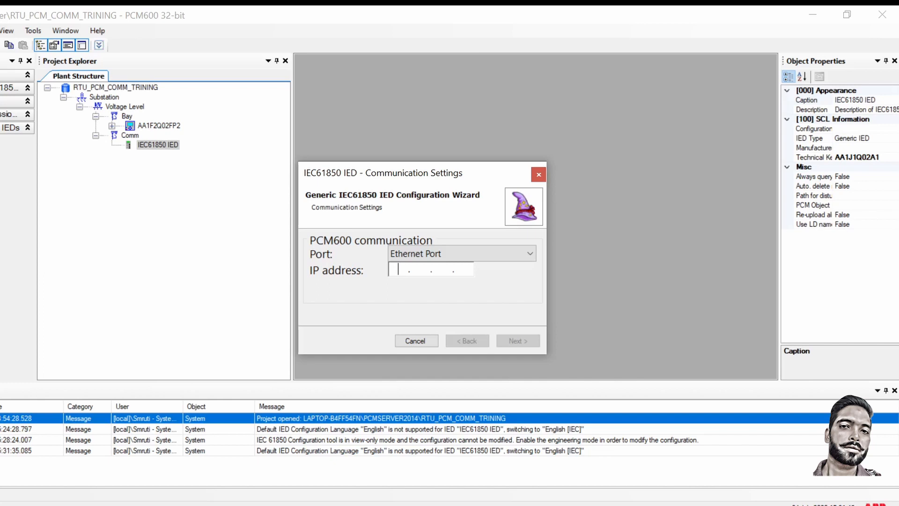
Set the new IED's Ethernet IP address to 172.16.0.100 and complete its communication settings.
type("172.17")
key("BackSpace")
key("BackSpace")
type("16.0.100")
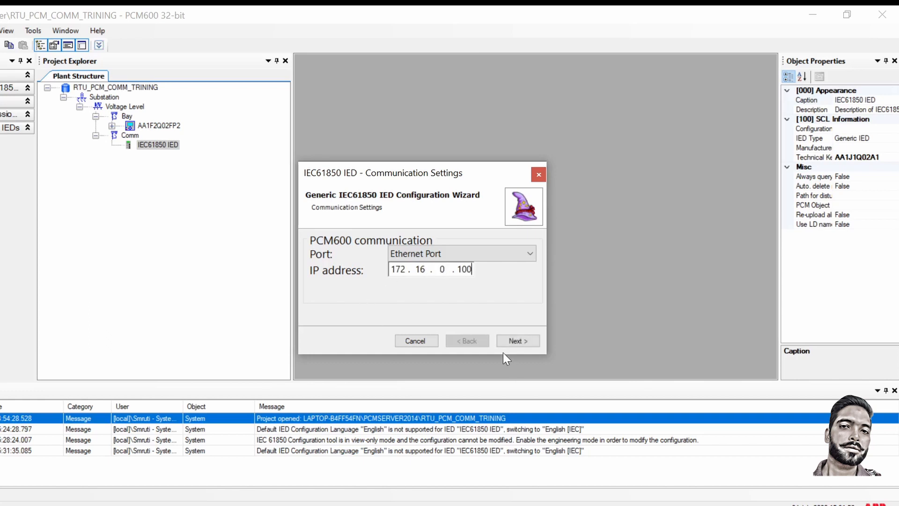
left_click(515, 341)
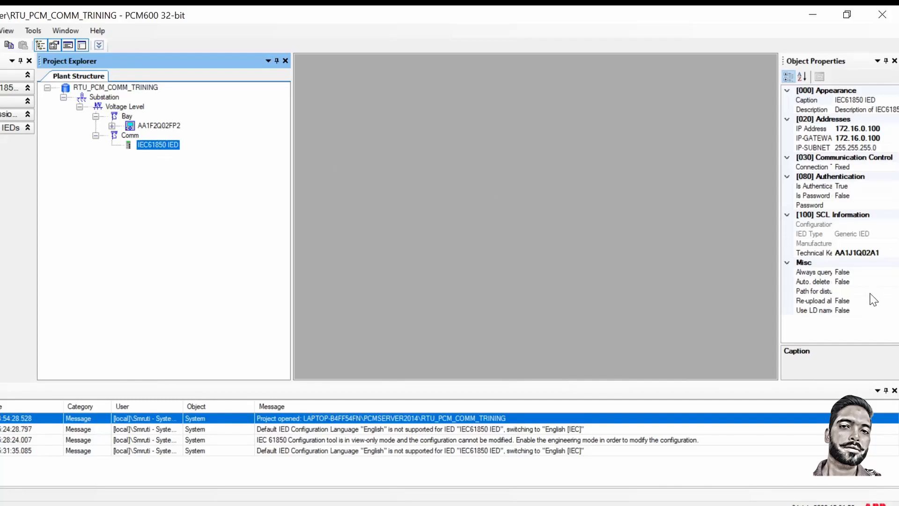
Set the technical key of the IEC61850 IED to AA1TH1.
key("F2")
left_click(853, 262)
left_click_drag(885, 253, 834, 253)
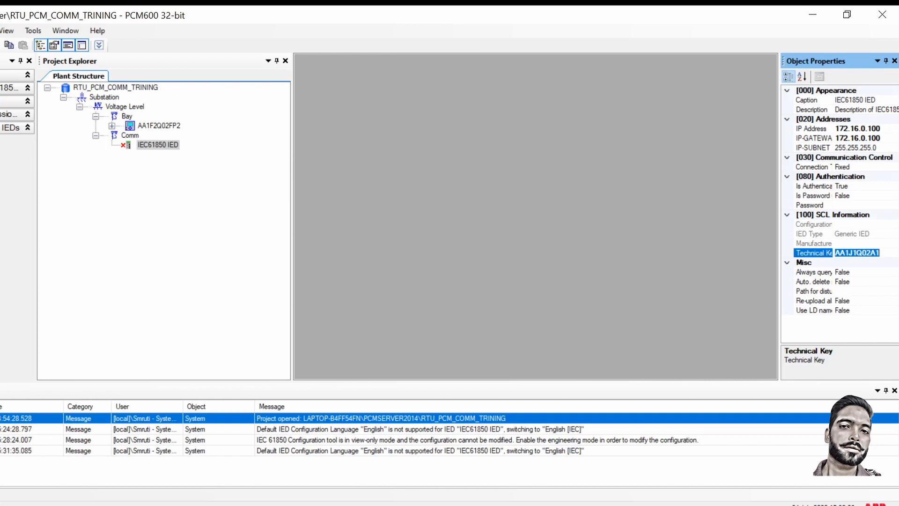
key("Caps_Lock")
type("AA1TH1")
left_click(145, 220)
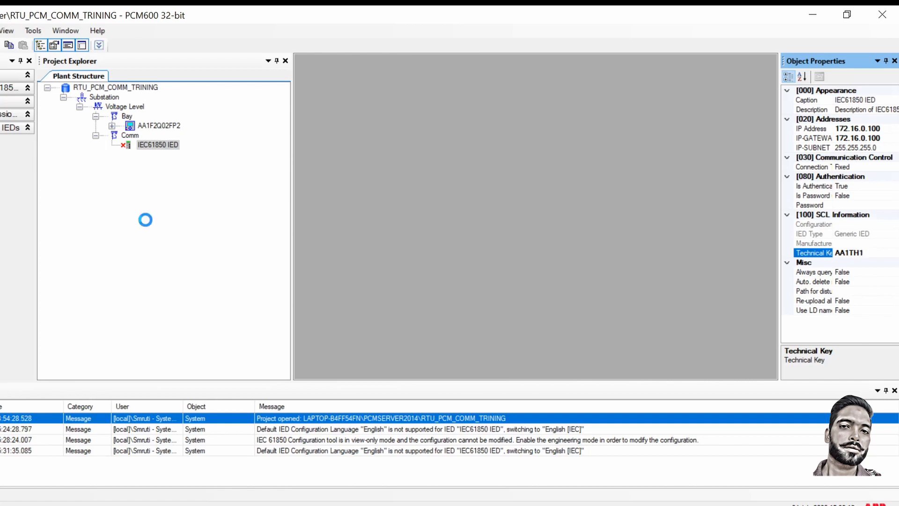
Change the caption of the IEC61850 IED under the Comm bay to RTU_Client.
left_click(152, 146)
left_click(137, 177)
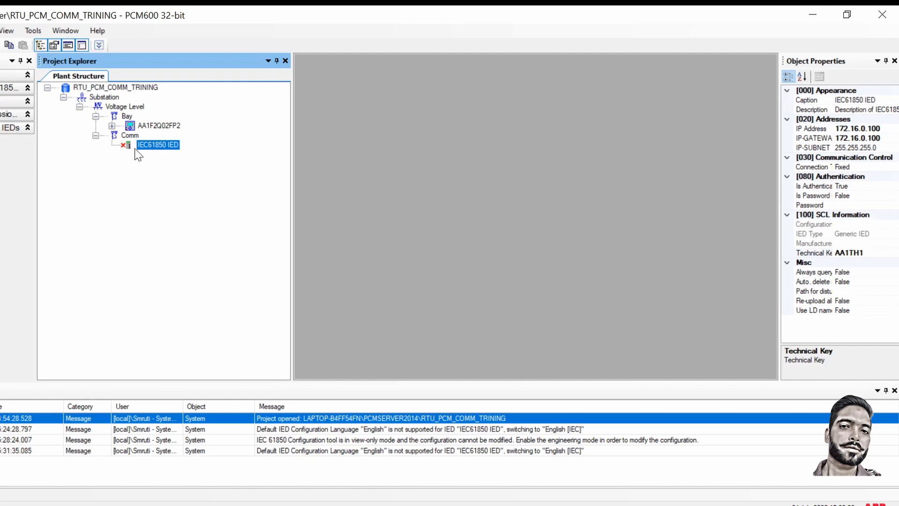
double_click(882, 101)
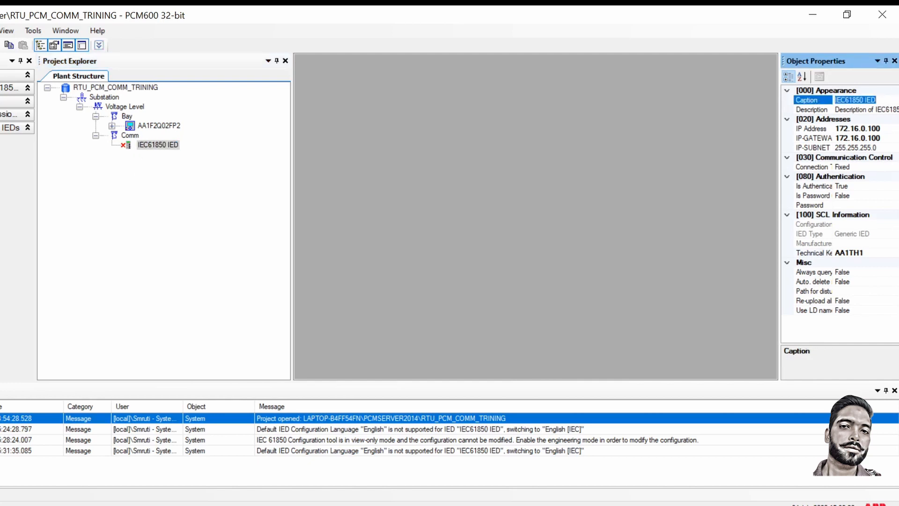
type("rtu_clIENT")
key("Return")
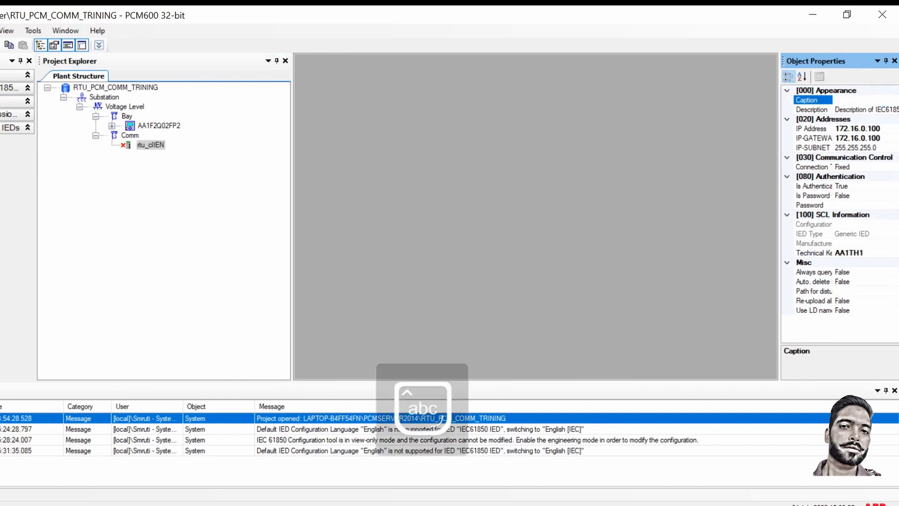
type("RTU_C")
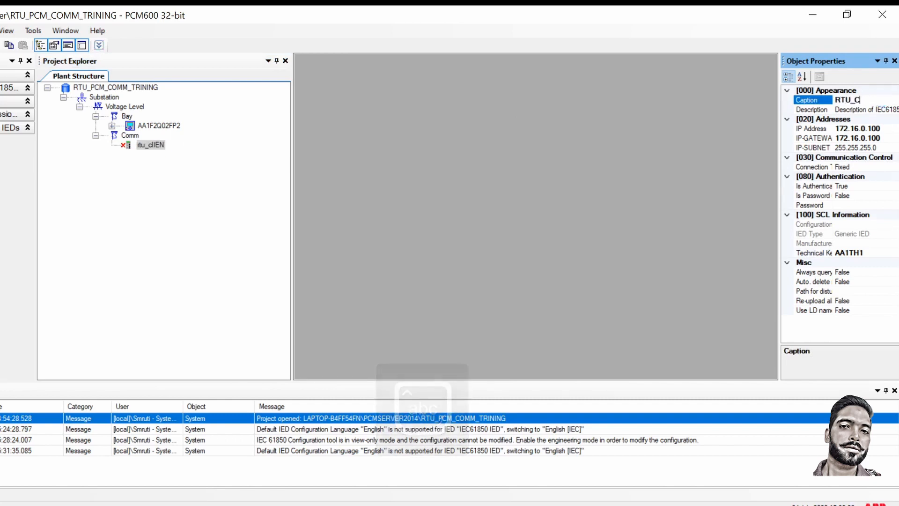
type("lient")
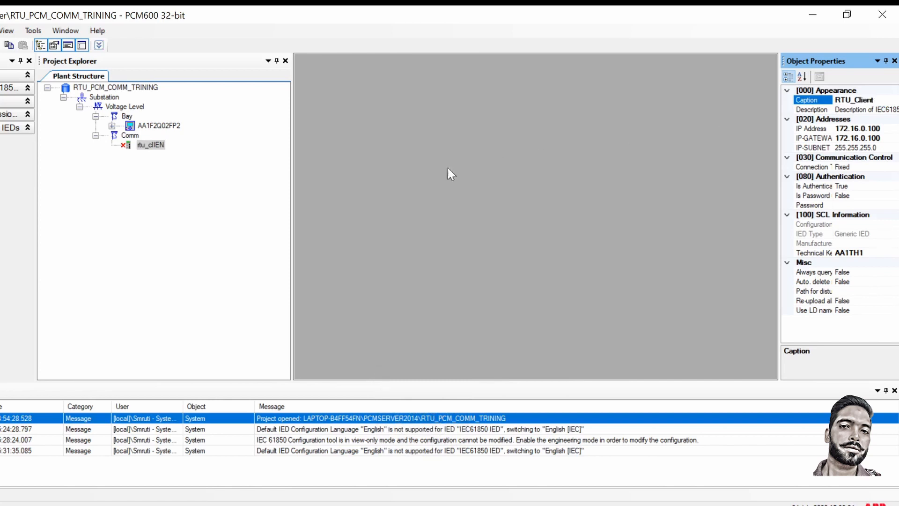
left_click(241, 204)
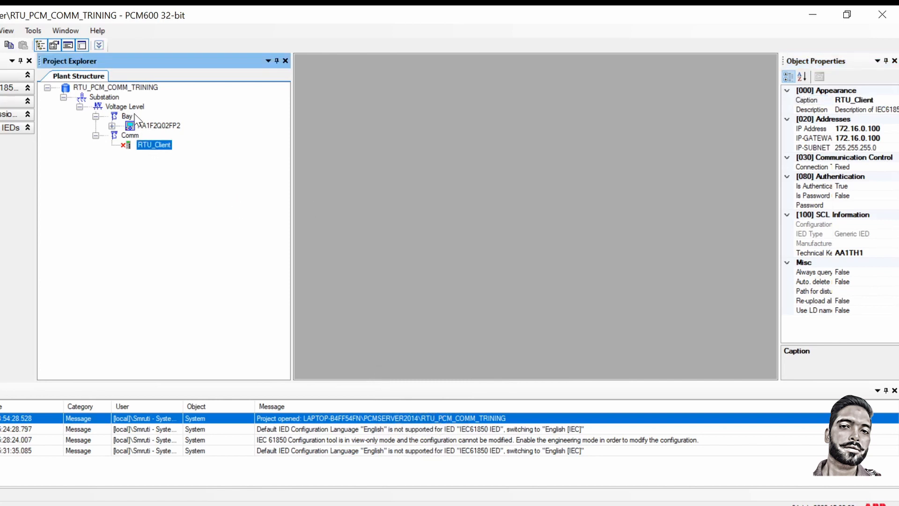
Examine the client-server data sets of the Substation and RTU_Client in IEC 61850 Configuration, and close the tool.
left_click(152, 125)
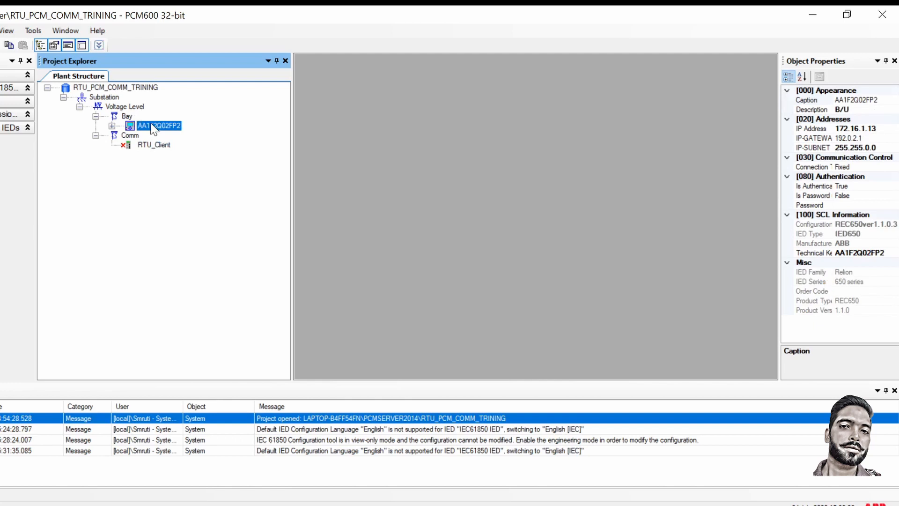
left_click(139, 145)
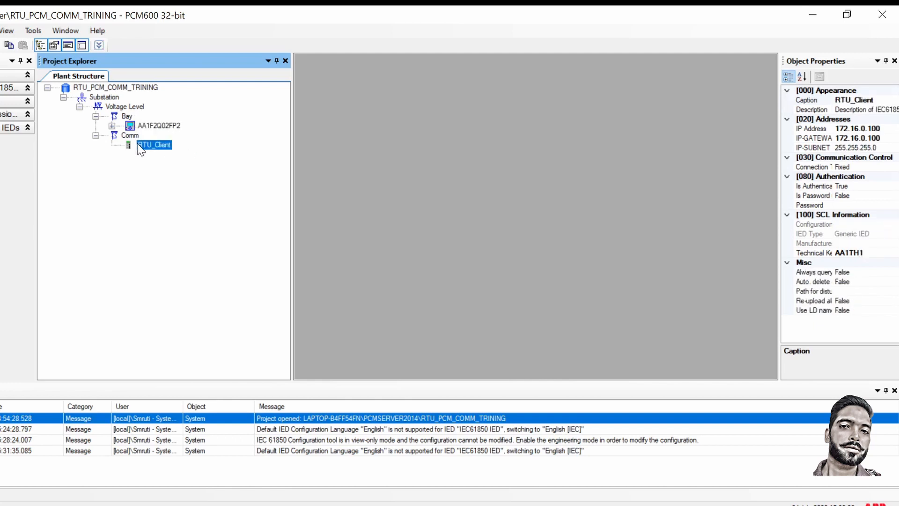
left_click(99, 97)
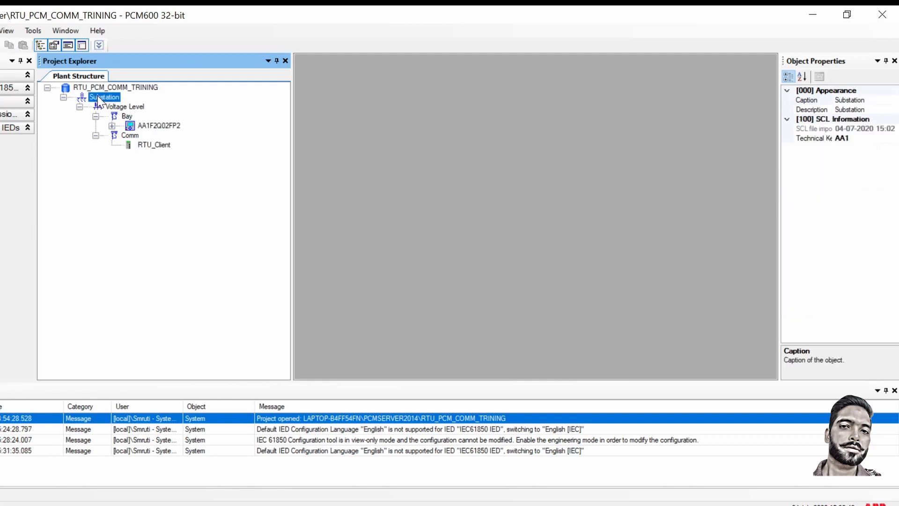
right_click(99, 97)
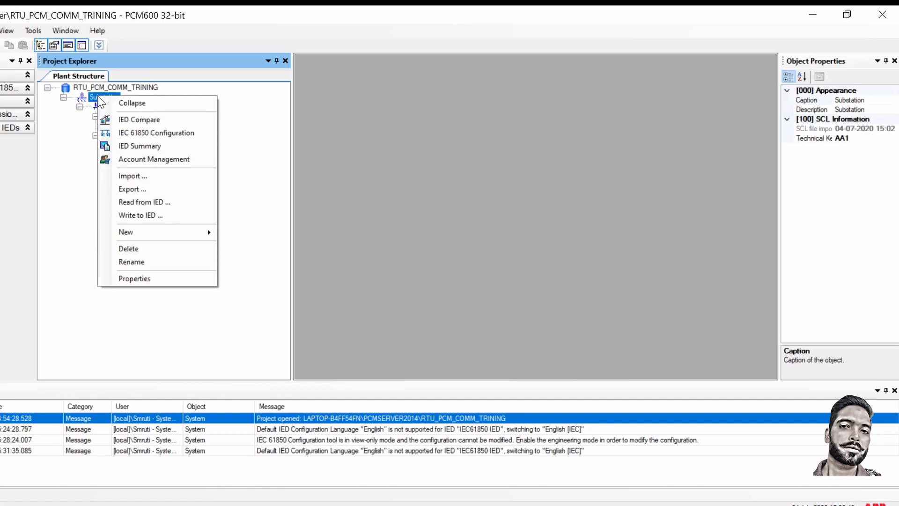
left_click(137, 134)
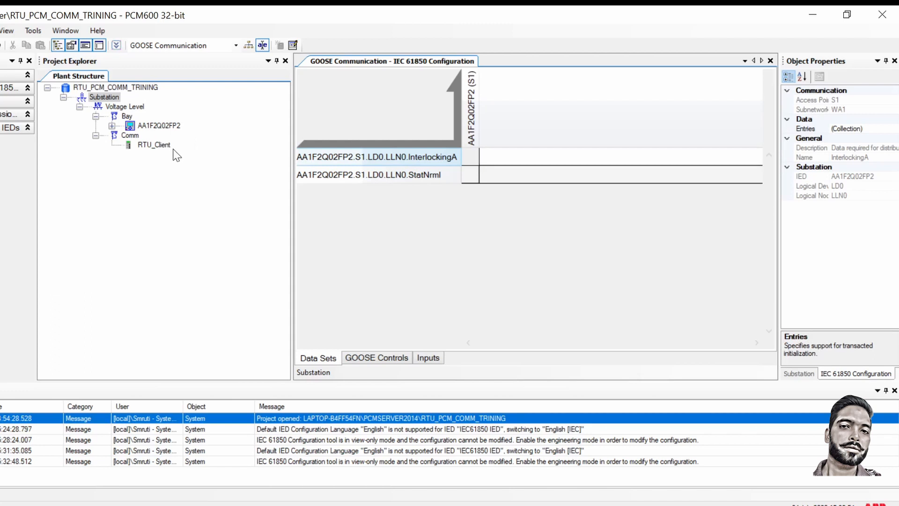
left_click(236, 45)
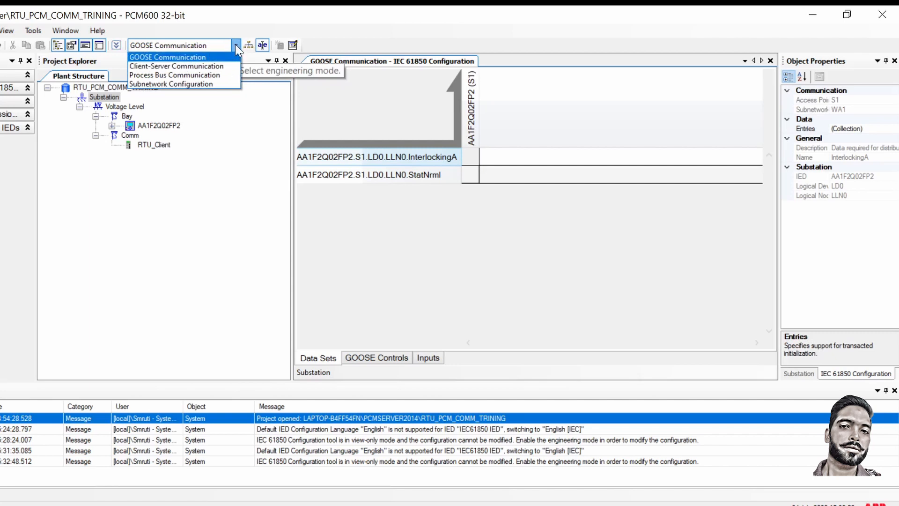
left_click(231, 67)
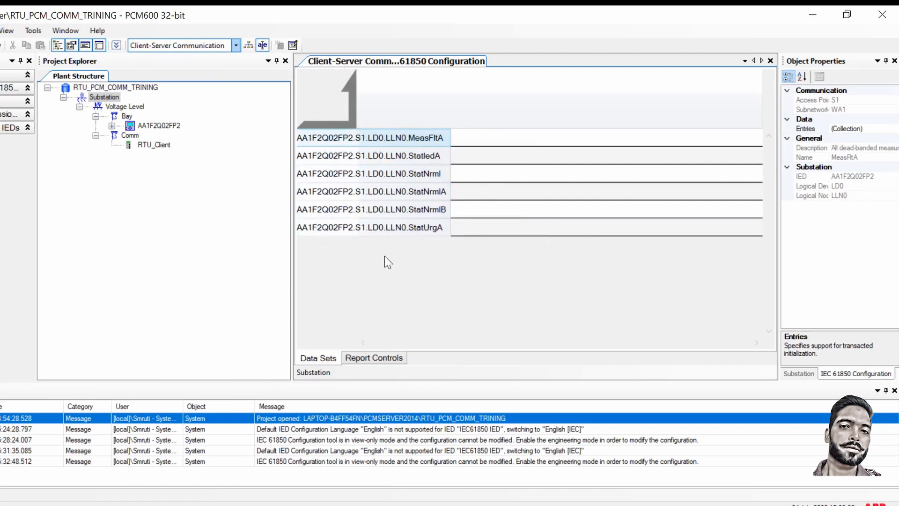
left_click(157, 146)
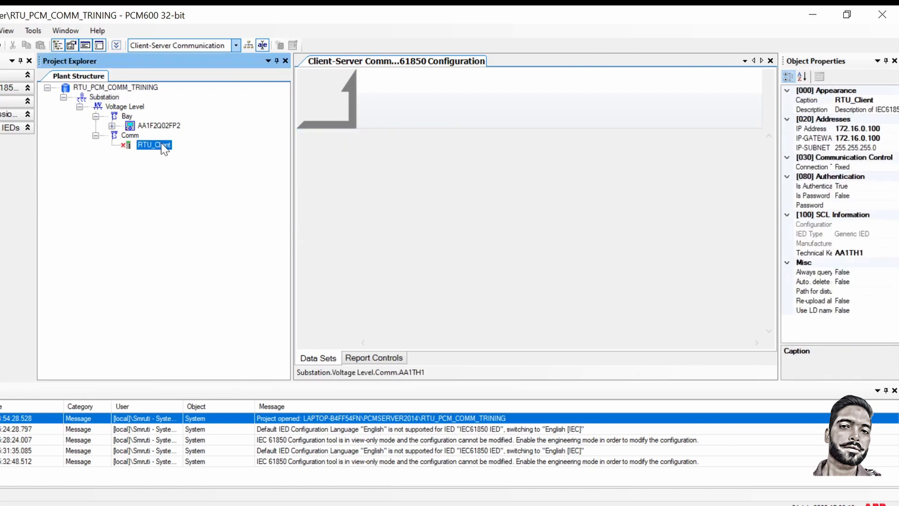
left_click(770, 60)
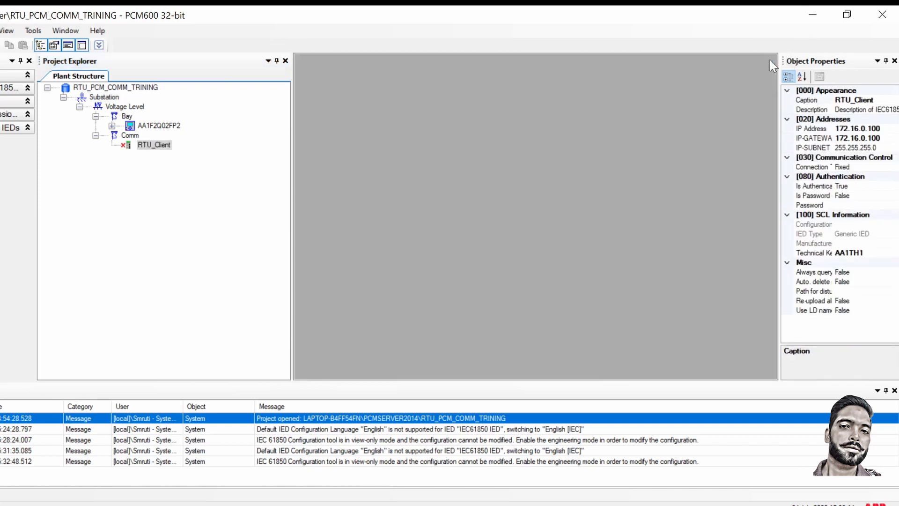
Import RTU560_Client_V16.icd from ABB's RTUtil560_10_8_3_0 patterns folder into RTU_Client, with Ignore PCM Object Type enabled.
right_click(146, 149)
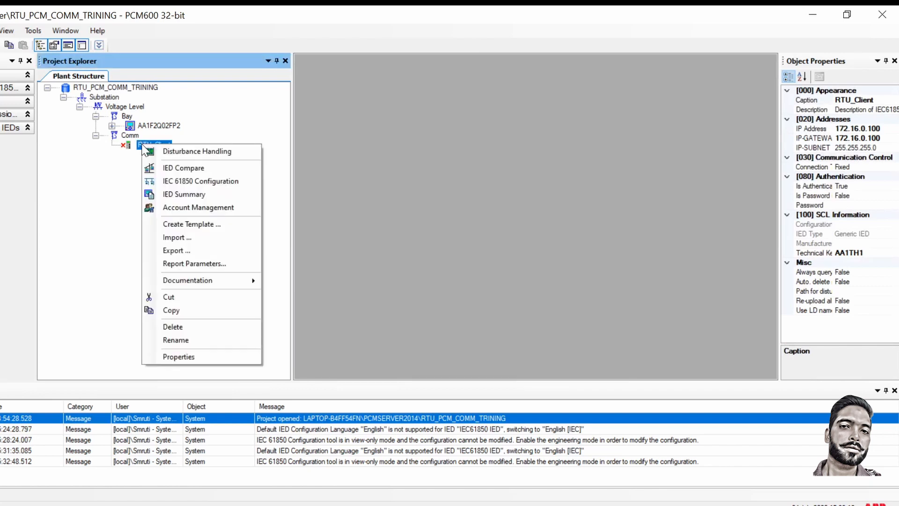
left_click(179, 237)
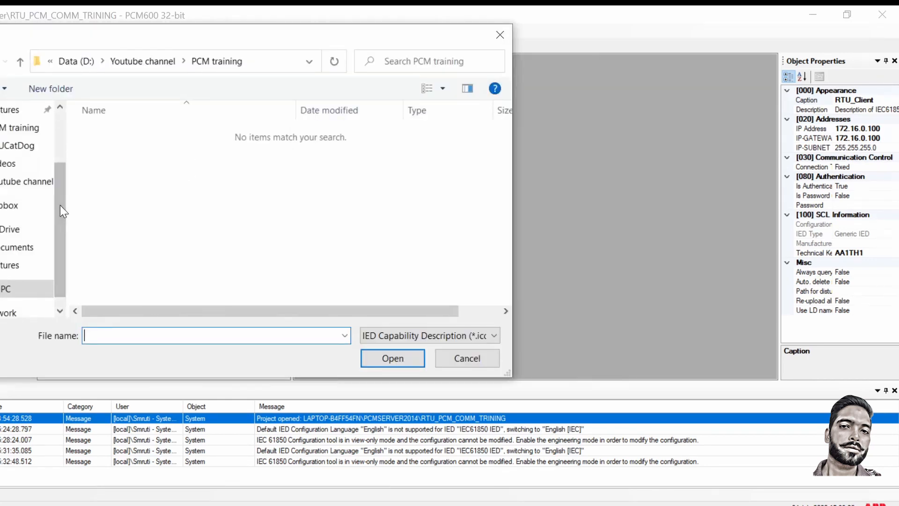
left_click_drag(59, 241, 51, 310)
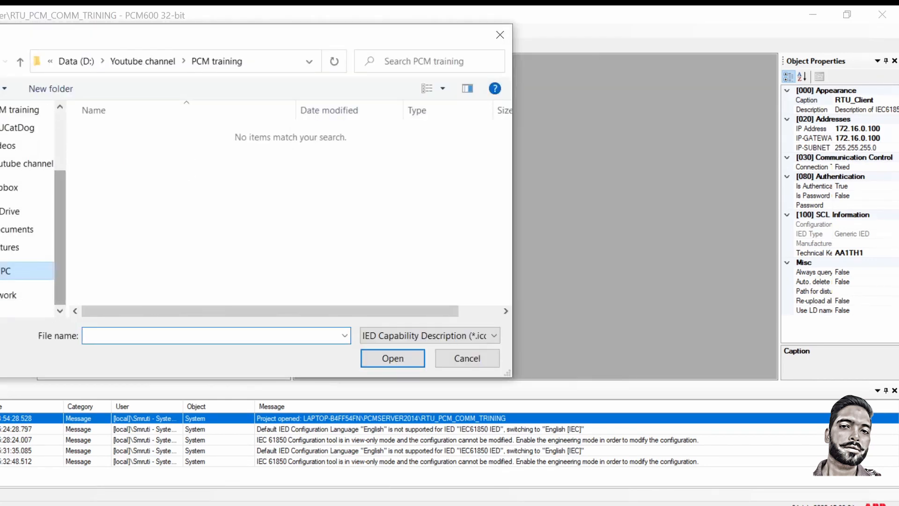
left_click(168, 282)
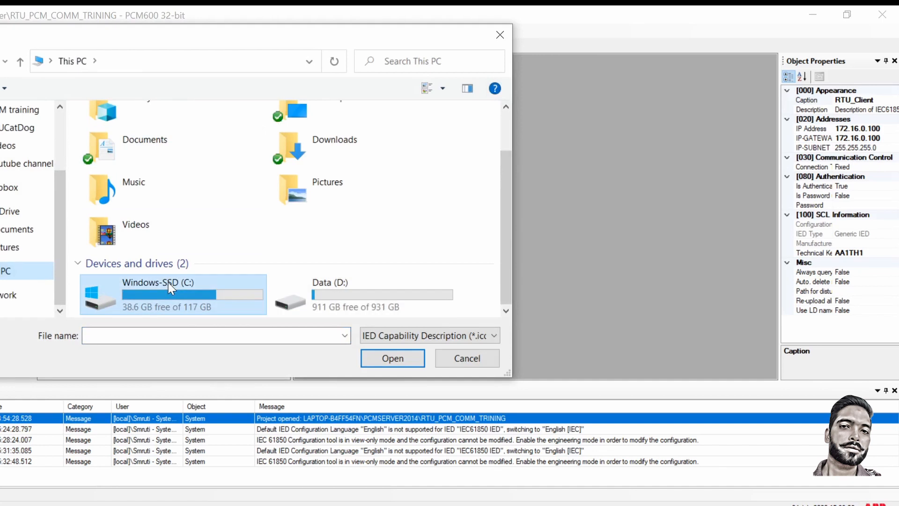
double_click(167, 282)
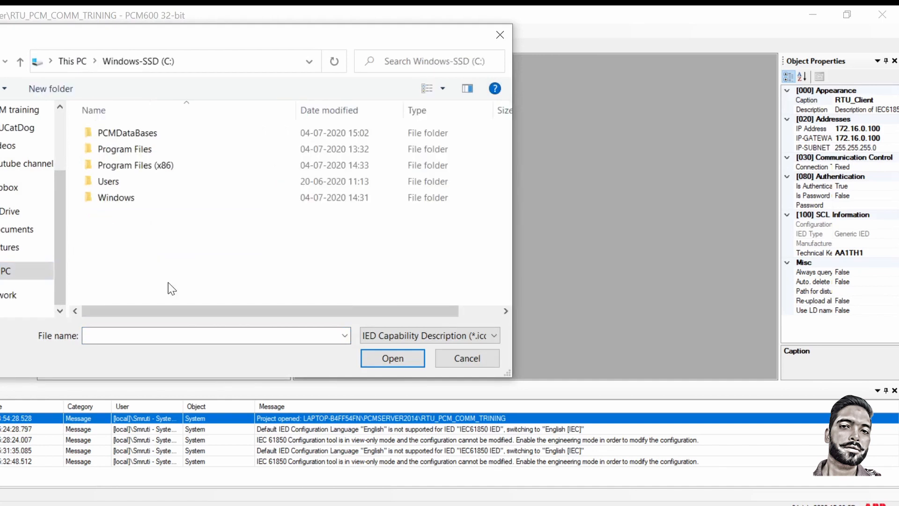
double_click(147, 166)
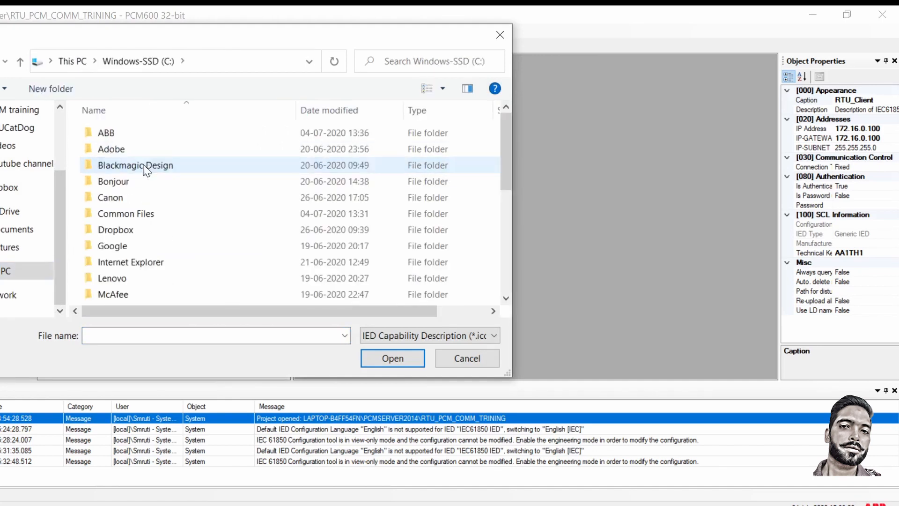
left_click(114, 137)
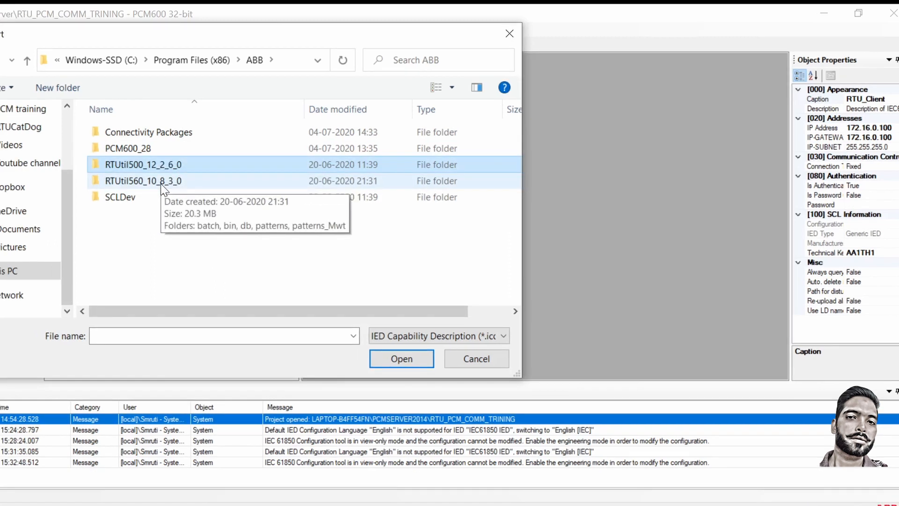
double_click(161, 184)
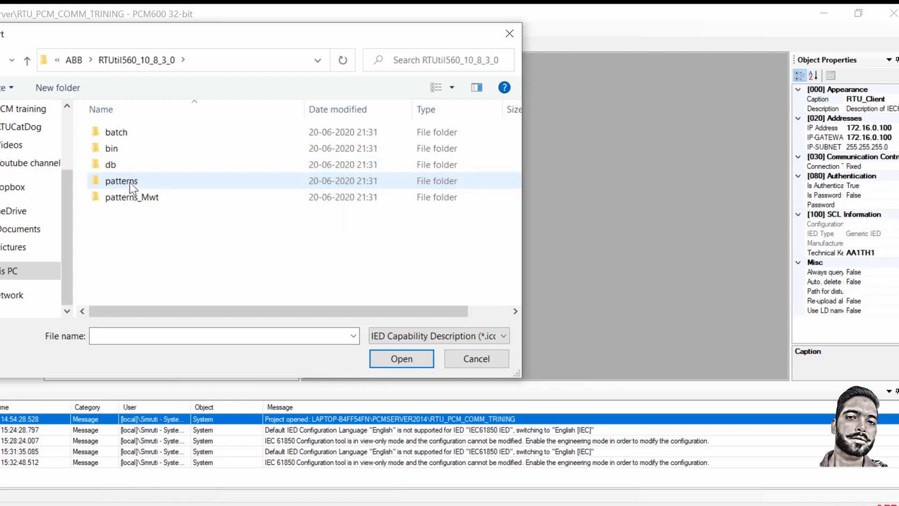
double_click(131, 184)
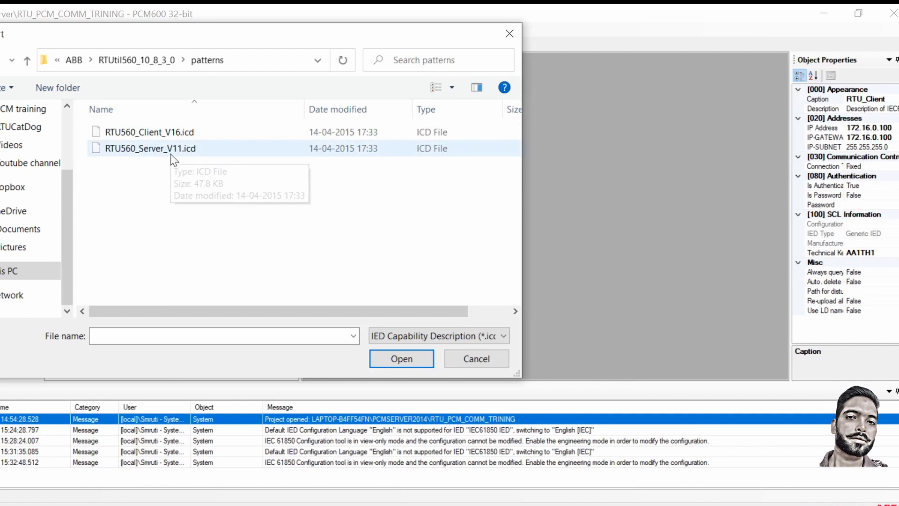
double_click(163, 133)
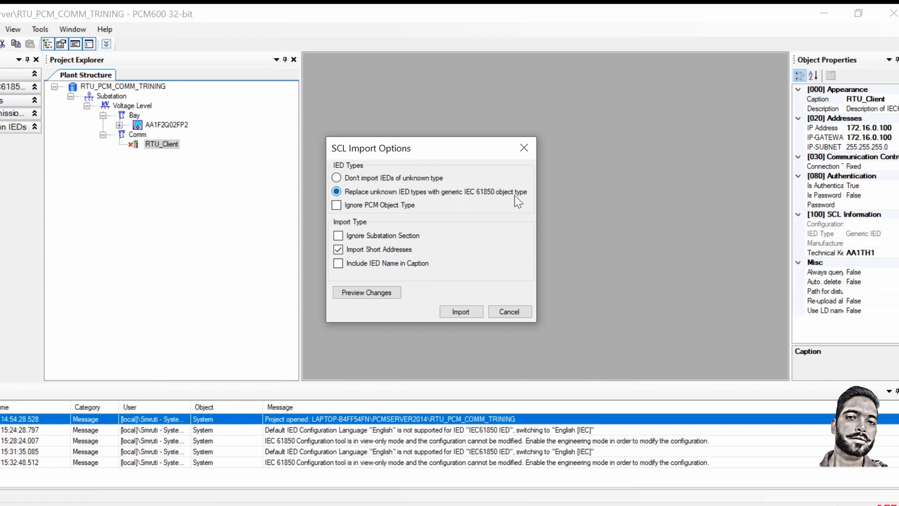
left_click(342, 205)
left_click(470, 314)
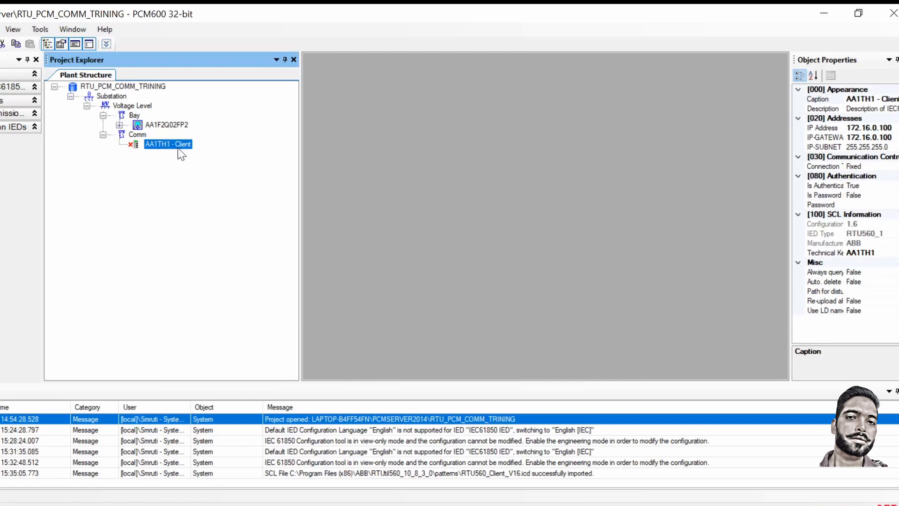
Check the manufacturer, IED type and technical key in the imported client's SCL information.
left_click(863, 242)
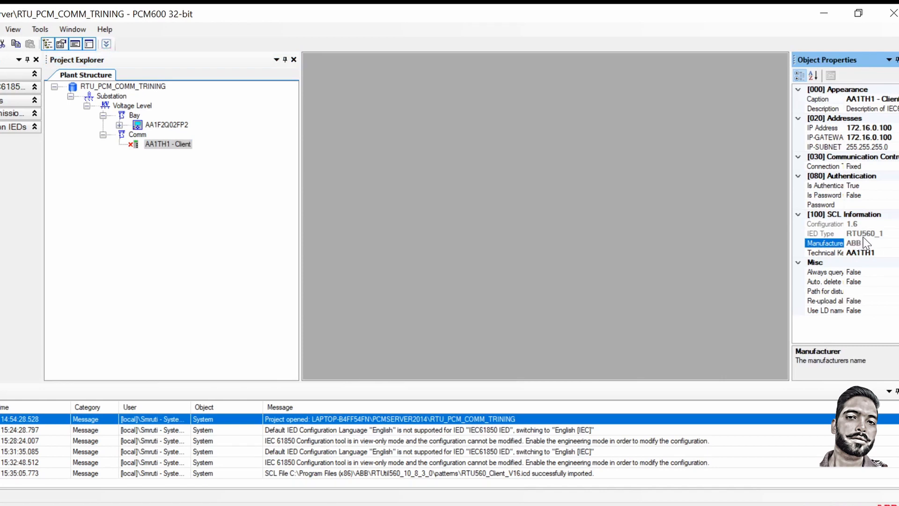
left_click(866, 233)
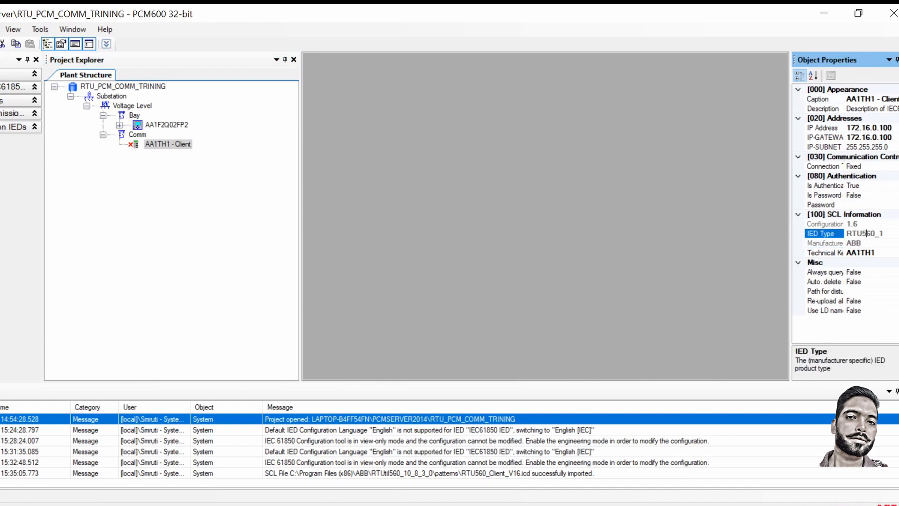
left_click(864, 251)
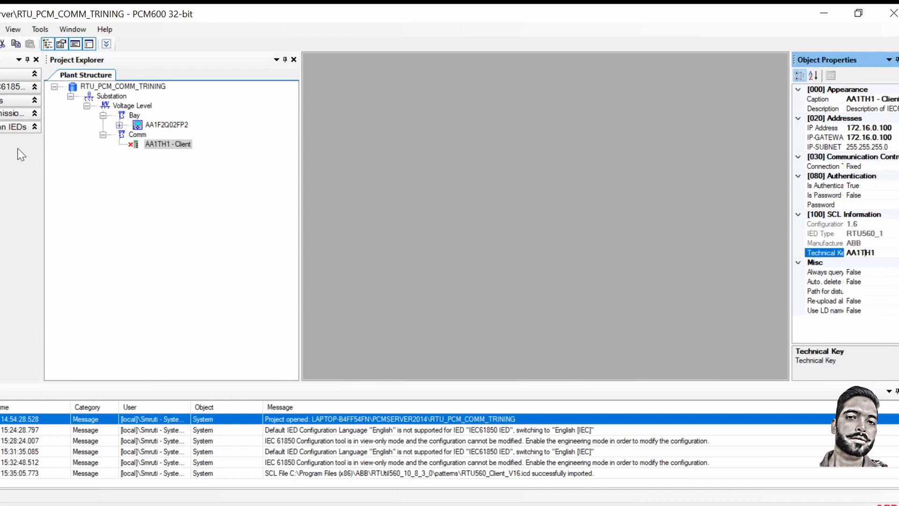
Open IEC 61850 Configuration for the Substation and show its Client-Server Communication data sets.
left_click(112, 96)
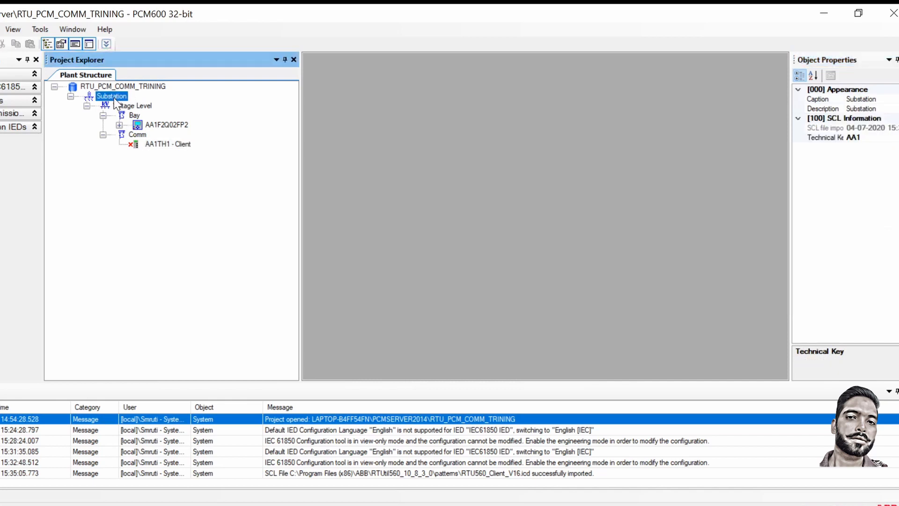
right_click(113, 97)
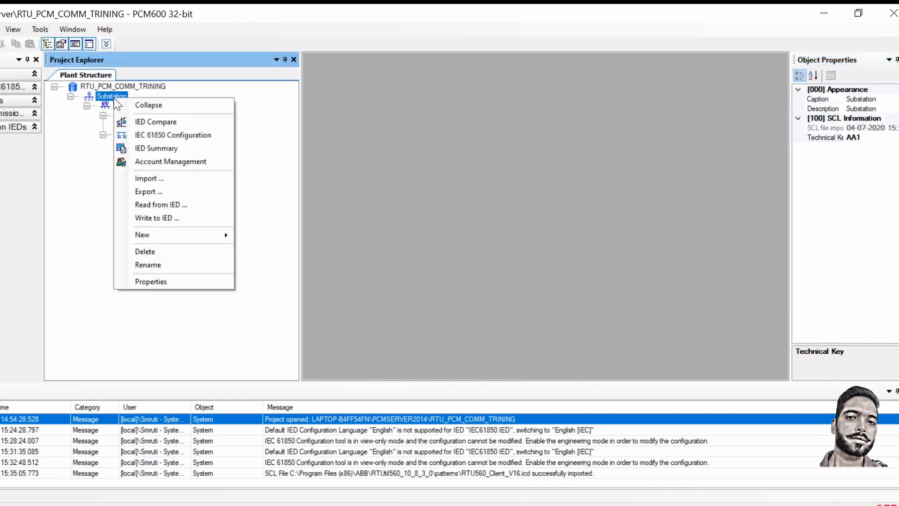
left_click(161, 134)
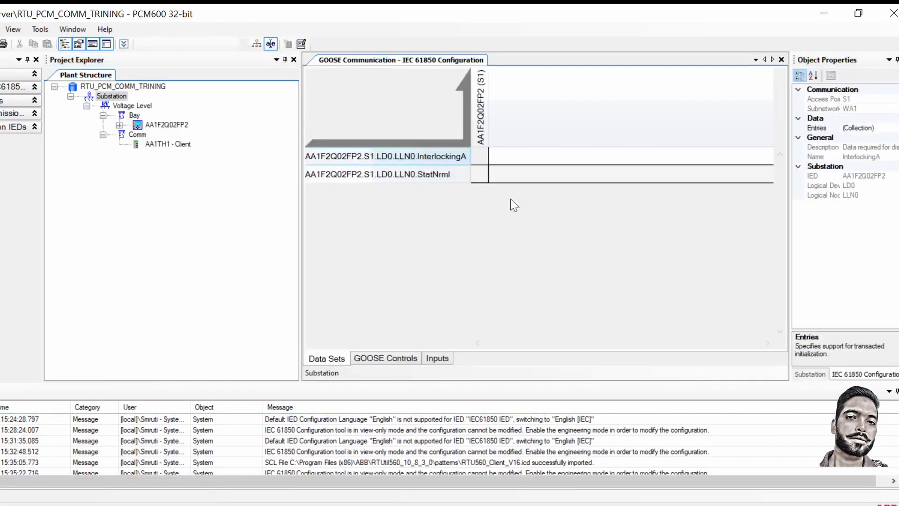
left_click(244, 44)
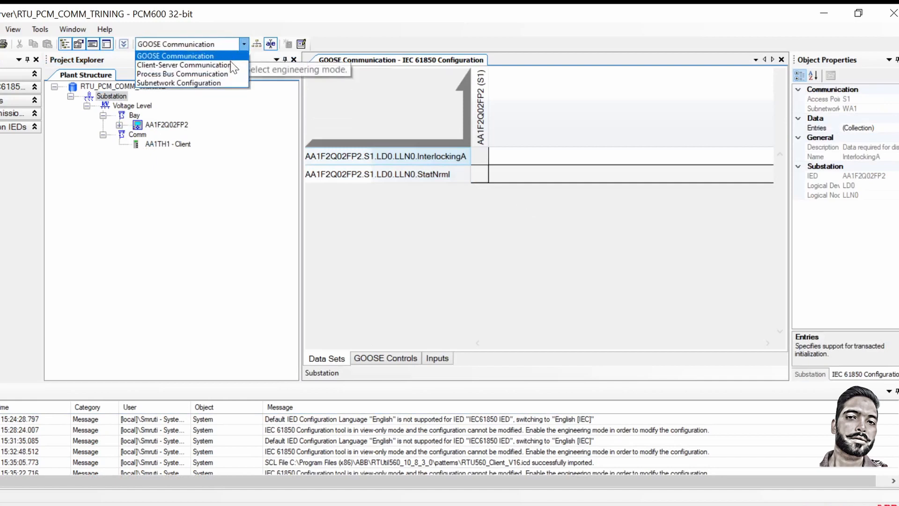
left_click(231, 66)
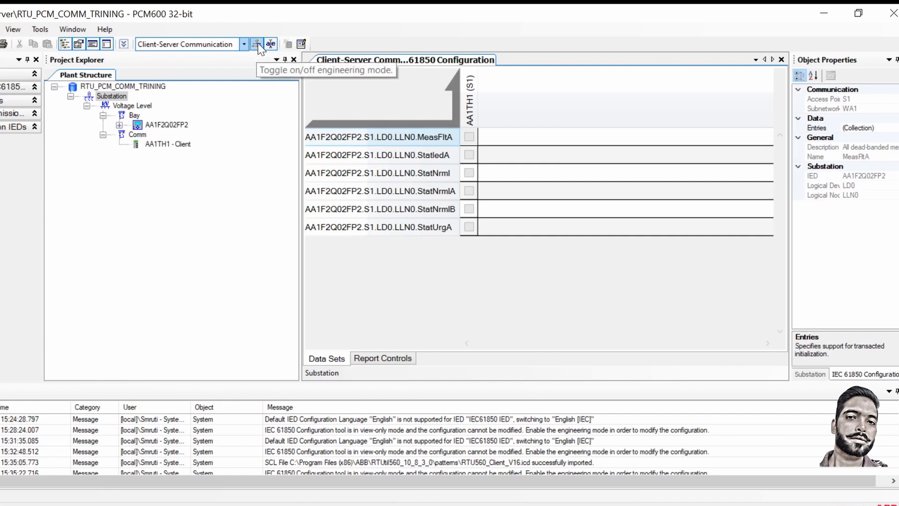
Enable the IEC 61850 configuration engineering mode in the system options.
left_click(40, 29)
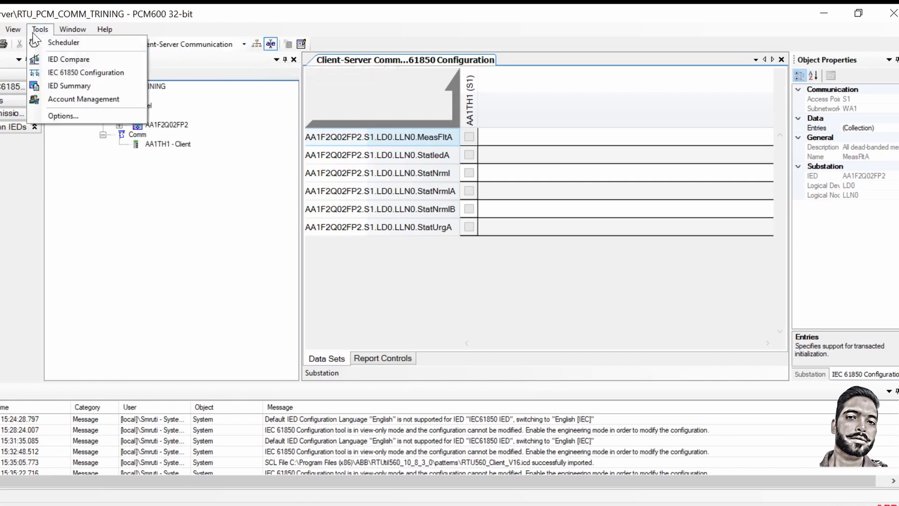
left_click(57, 114)
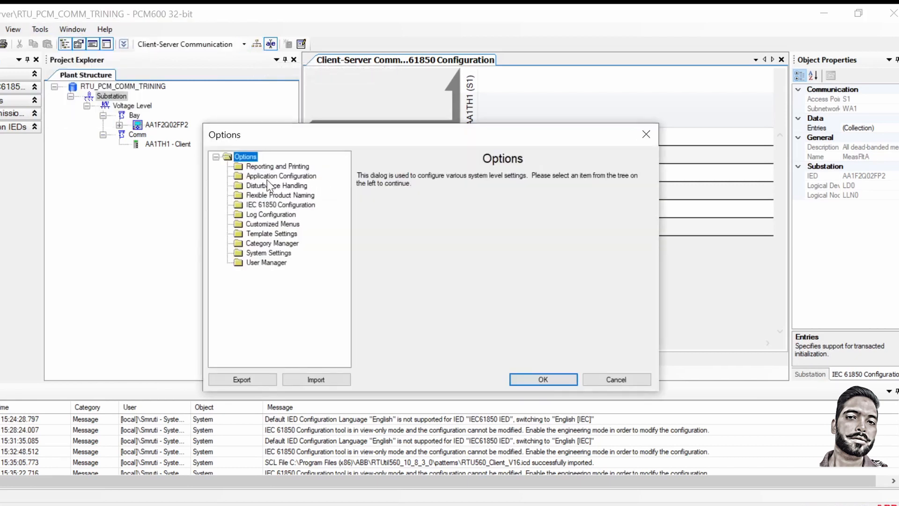
left_click(276, 206)
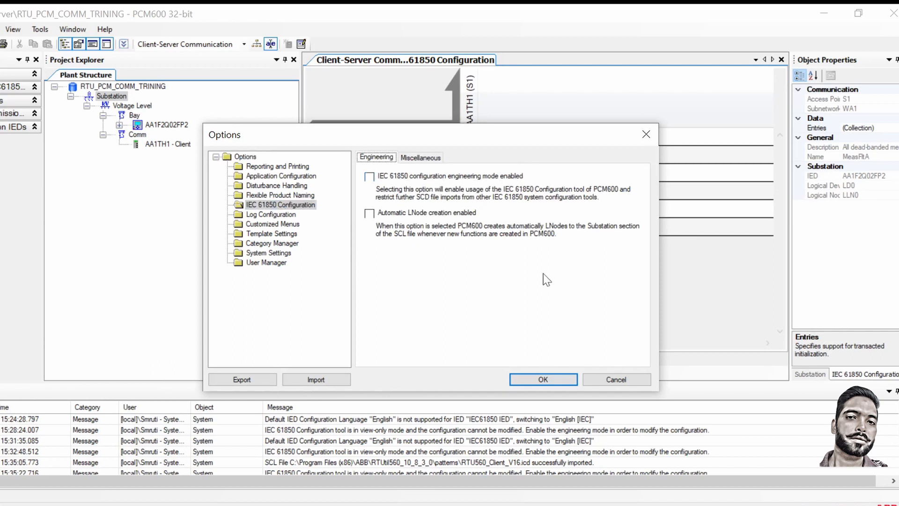
left_click(370, 176)
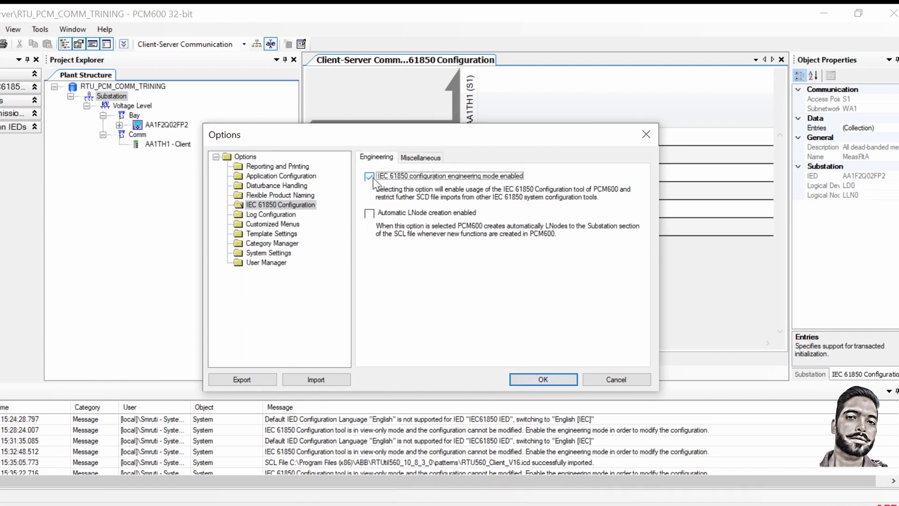
left_click(546, 379)
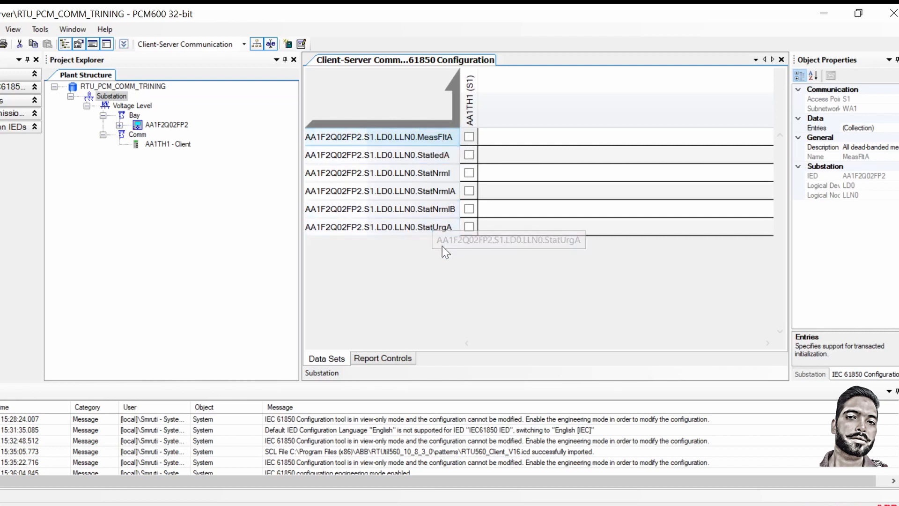
Review the entries of the MeasFltA data set and assign that data set to client AA1TH1.
double_click(435, 136)
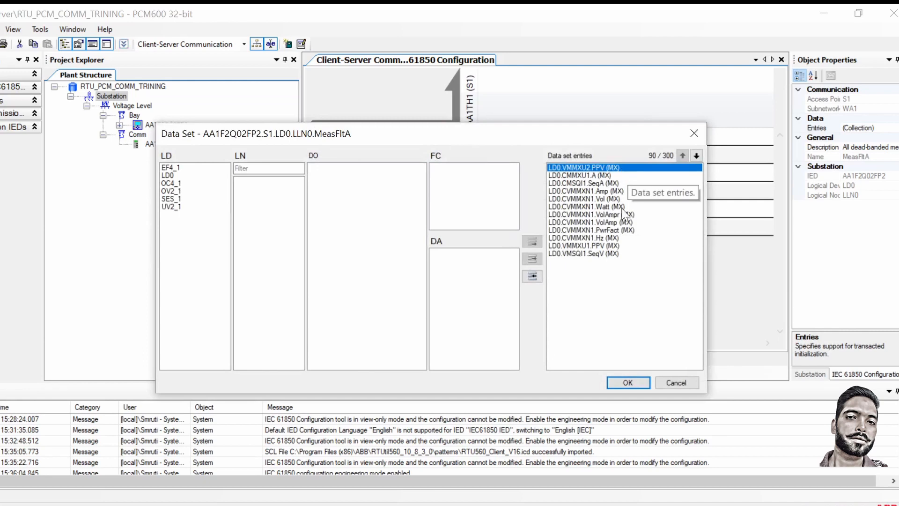
left_click(693, 134)
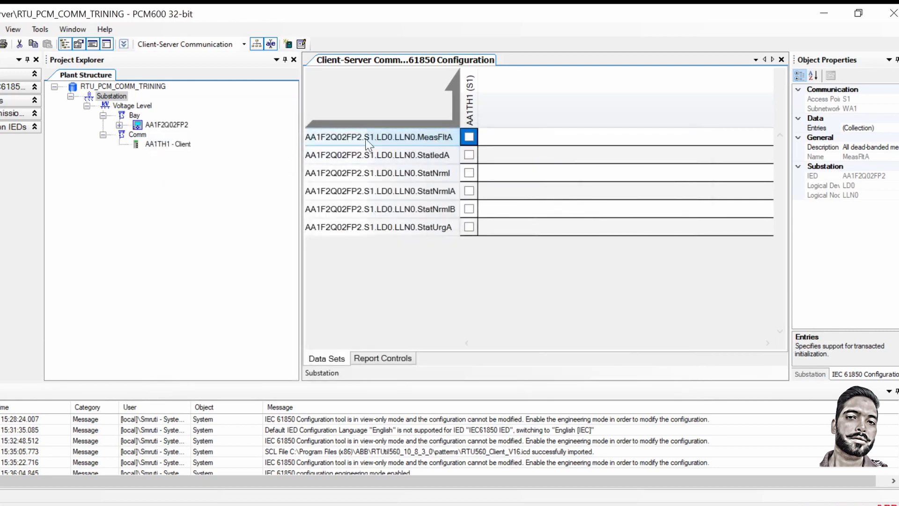
double_click(437, 142)
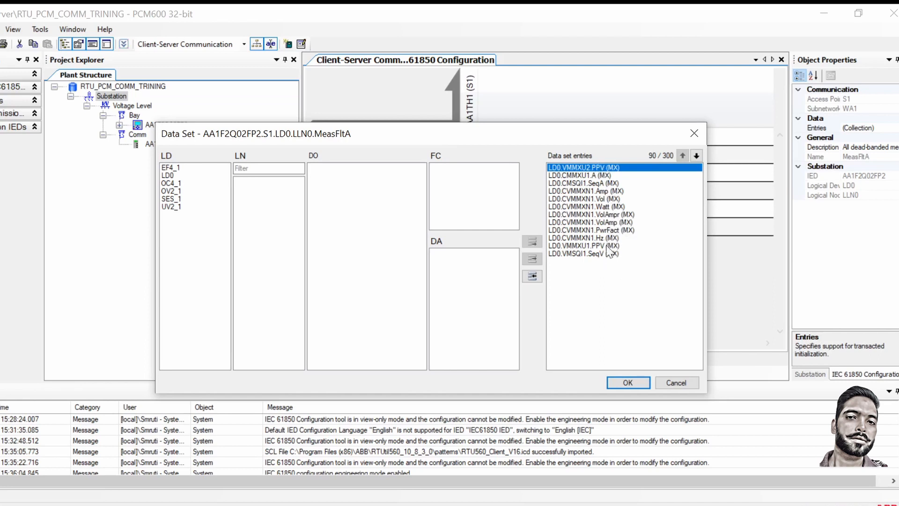
left_click(628, 383)
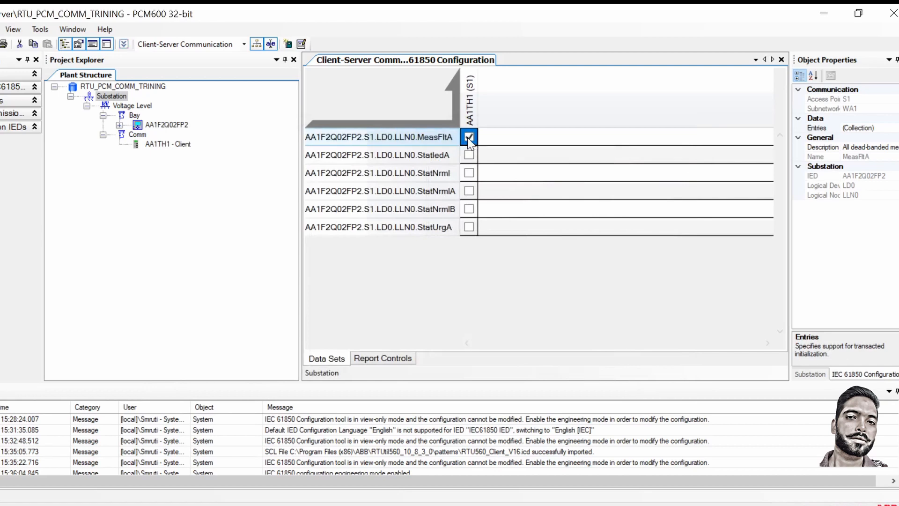
Examine the entries of the StatIedA, StatNrml and StatNrmlA data sets without changing them.
left_click(441, 161)
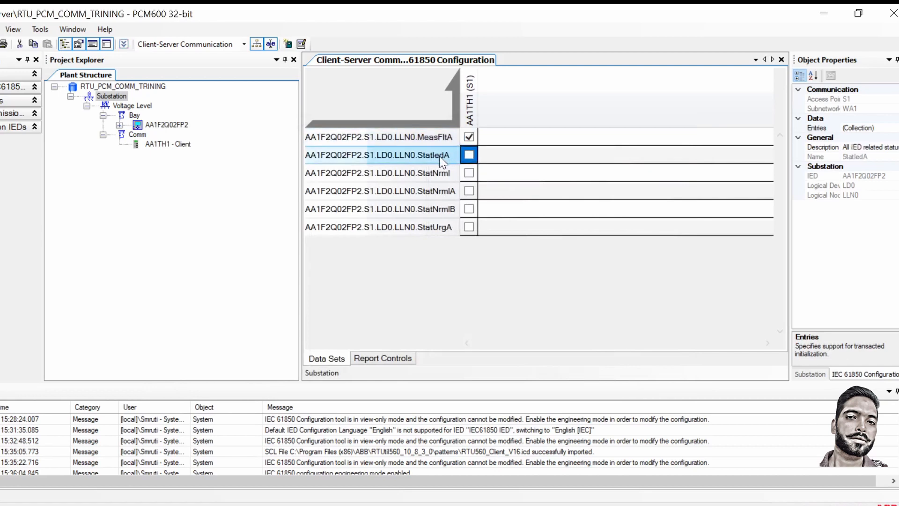
double_click(441, 160)
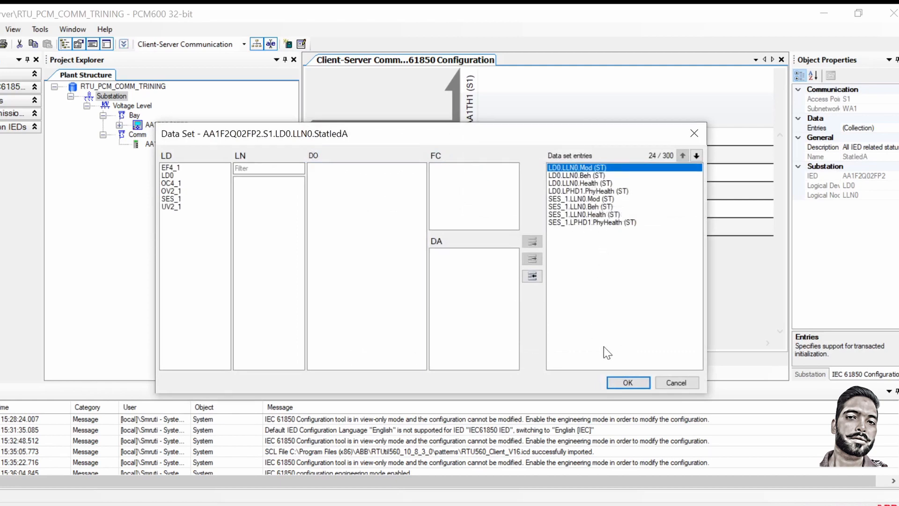
left_click(626, 384)
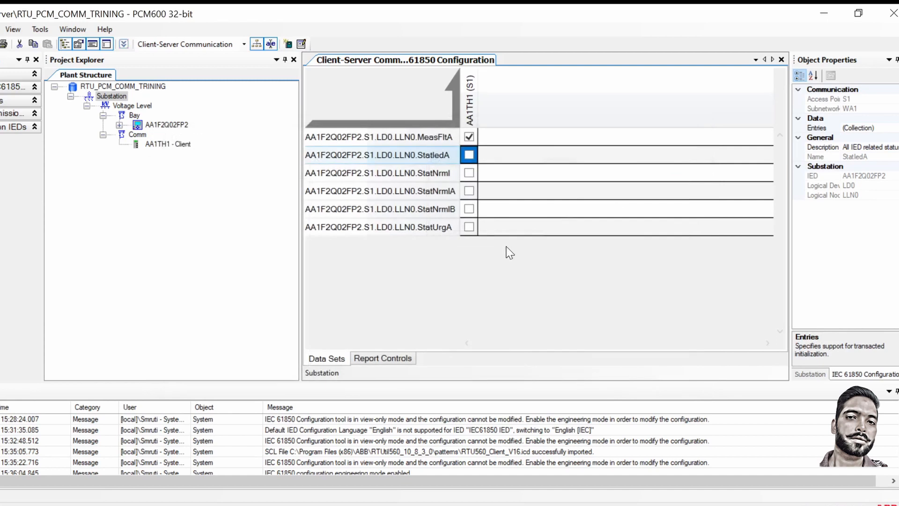
double_click(442, 175)
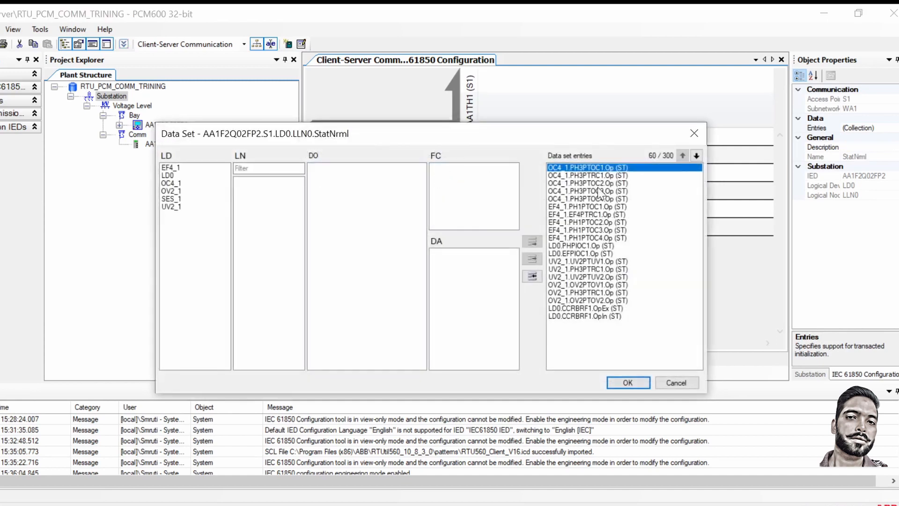
left_click(629, 382)
double_click(417, 193)
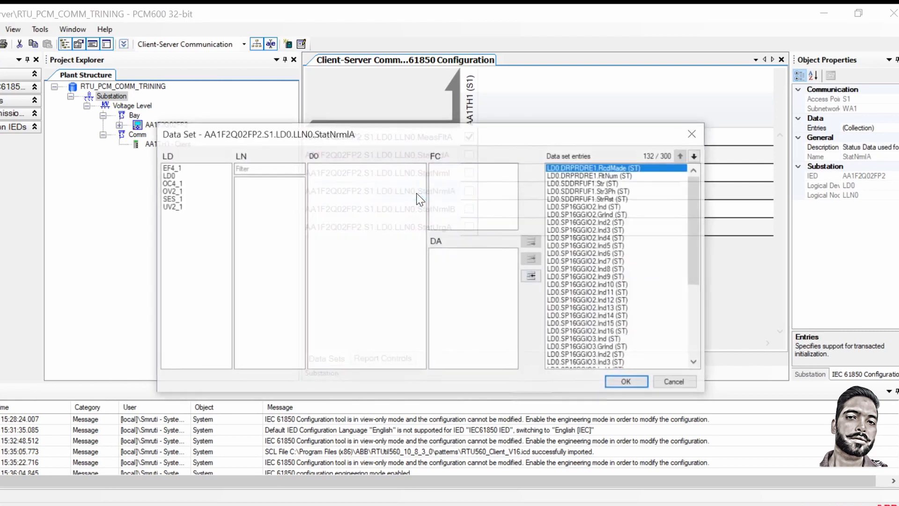
left_click_drag(697, 250, 696, 375)
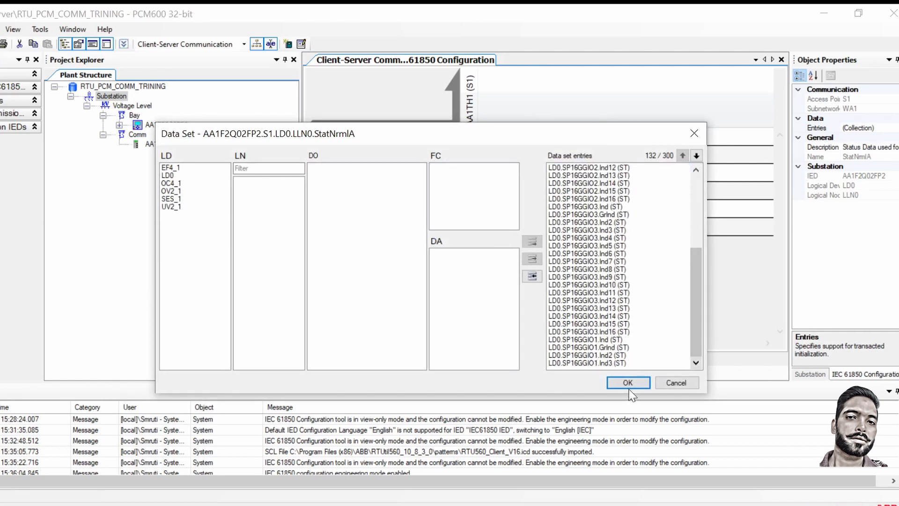
left_click(674, 384)
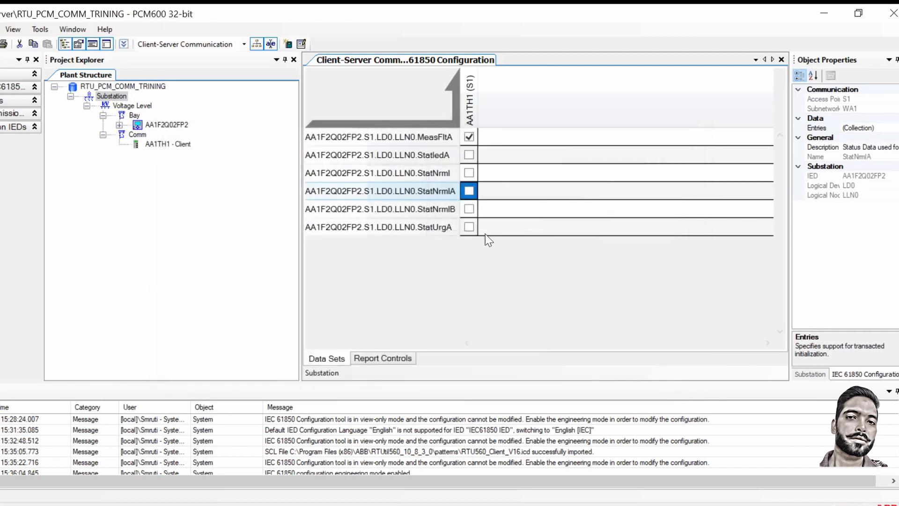
Assign the StatIedA, StatNrml, StatNrmlA, StatNrmlB and StatUrgA data sets to client AA1TH1.
left_click(470, 156)
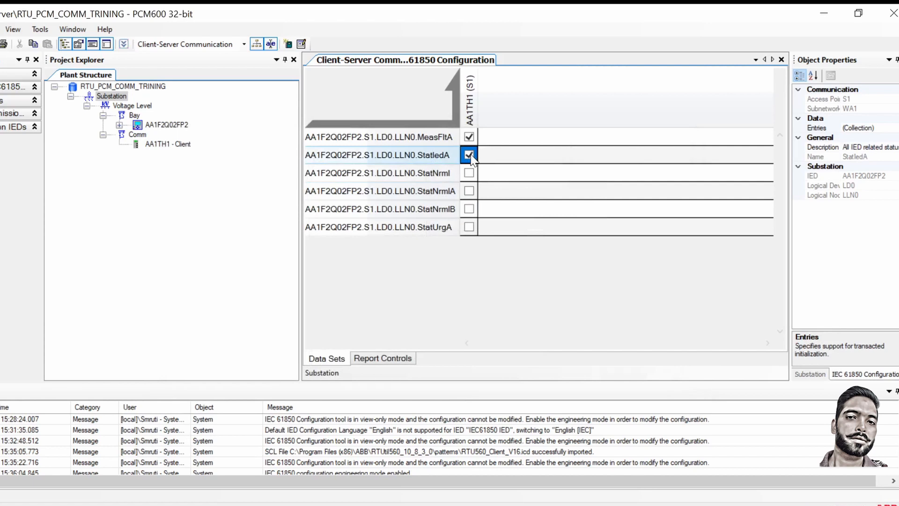
key("Down")
key("space")
key("Down")
key("space")
key("Down")
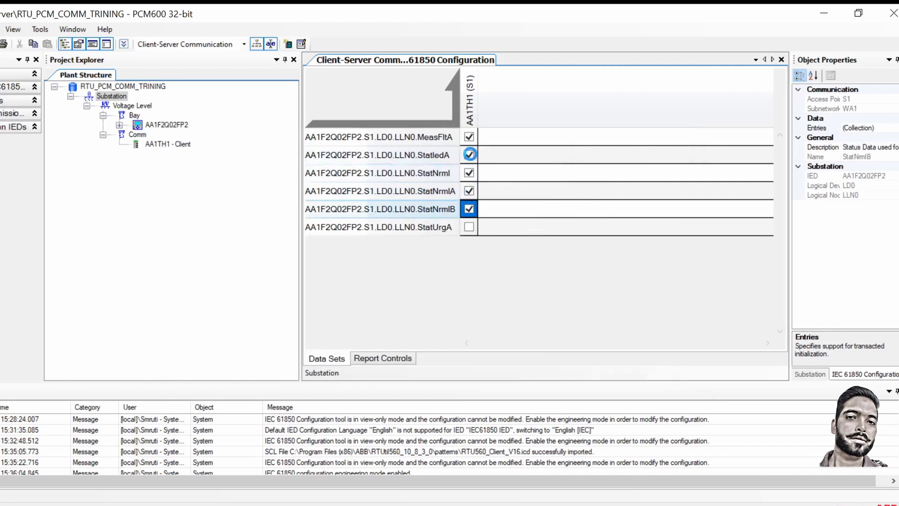
key("Down")
key("space")
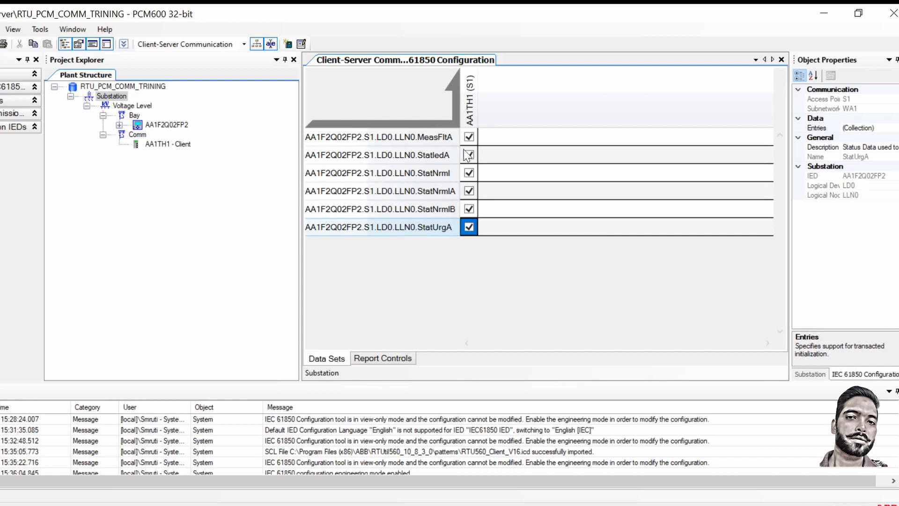
Review the entries of the StatNrml data set and the SP16GGIO1 entries at the end of the StatNrmlA data set.
double_click(439, 175)
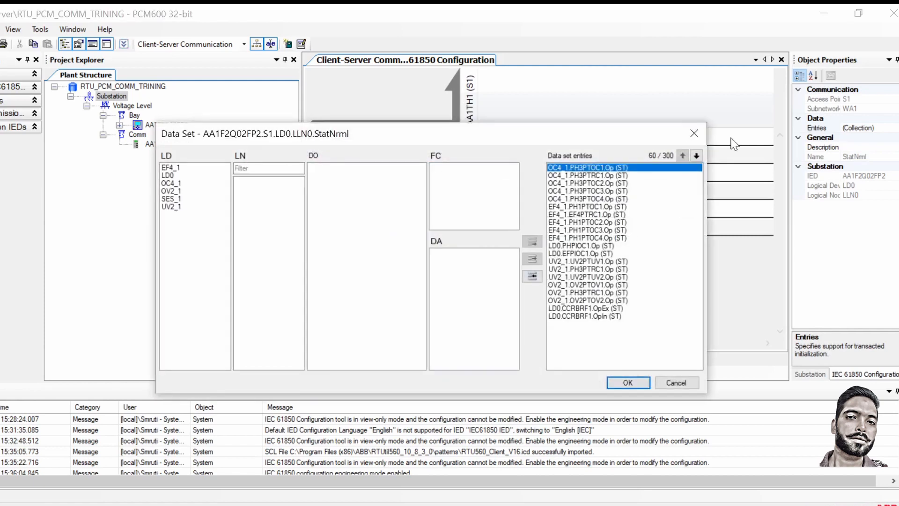
left_click(694, 133)
double_click(440, 193)
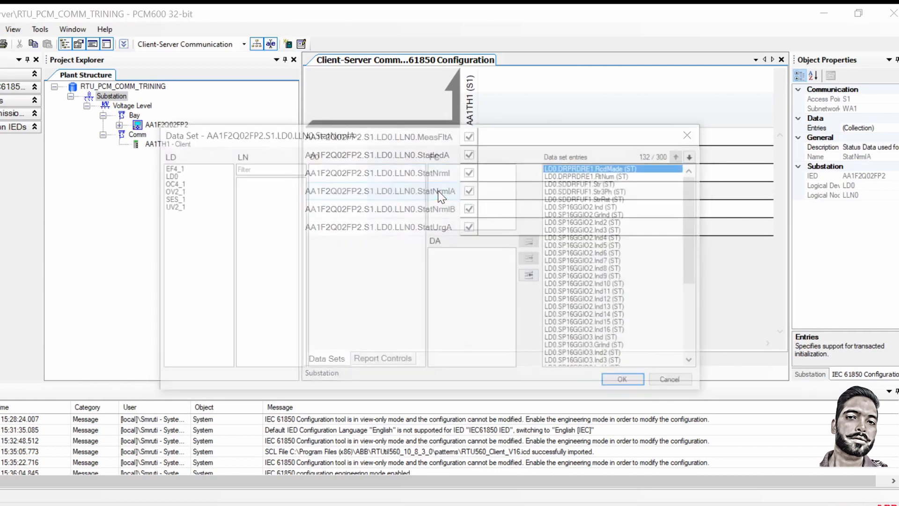
left_click_drag(697, 251, 707, 357)
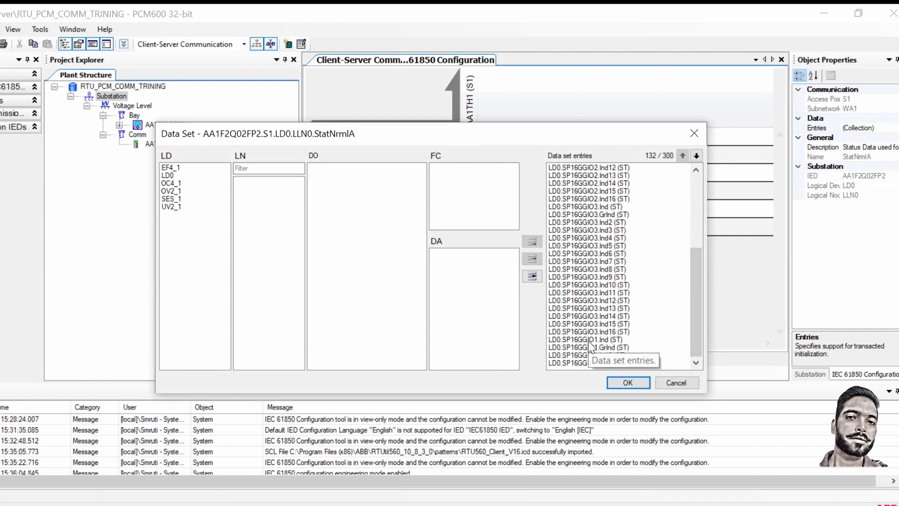
left_click(591, 340)
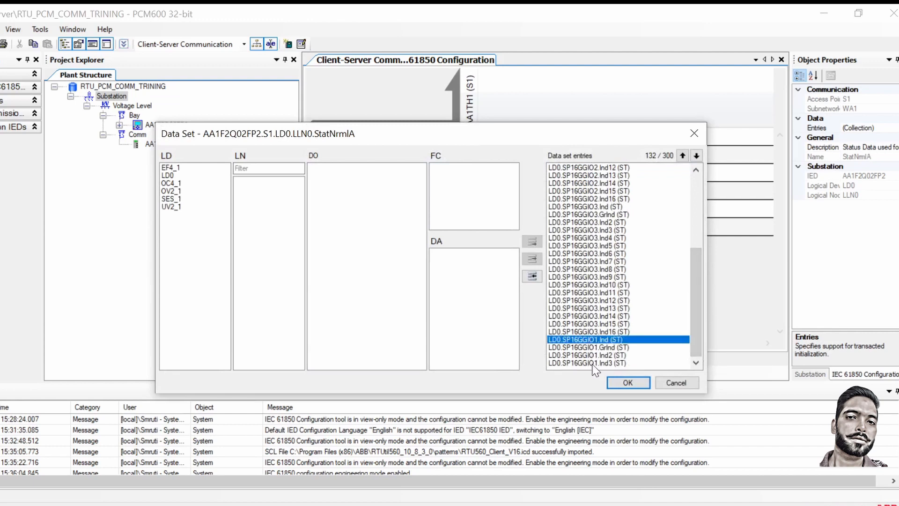
left_click(596, 357)
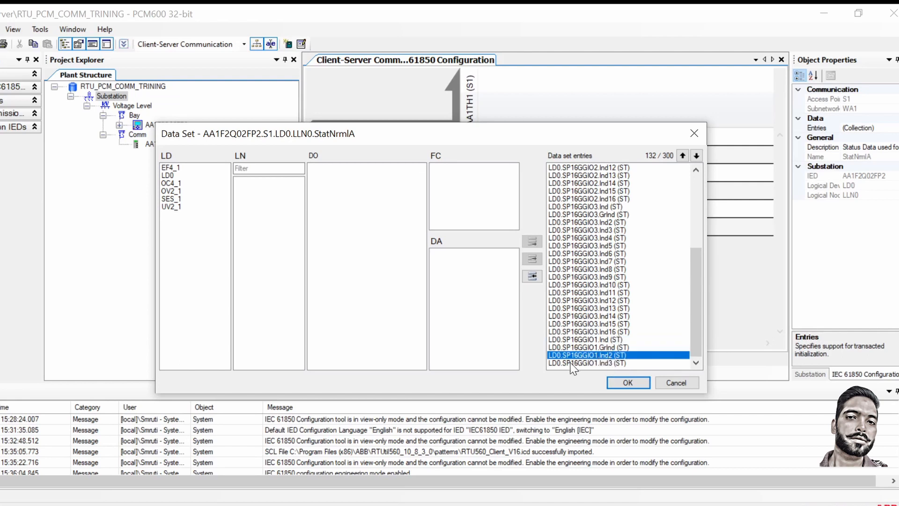
Add the Ind10 (SPS) data object of LD0 SP16GGIO1, with functional constraint ST, to the StatNrmlA data set and accept the change.
left_click(170, 176)
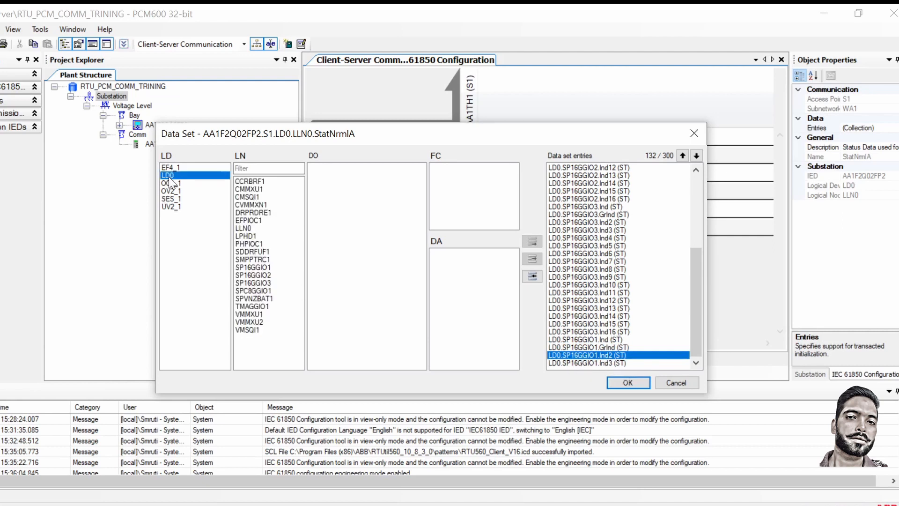
left_click(262, 267)
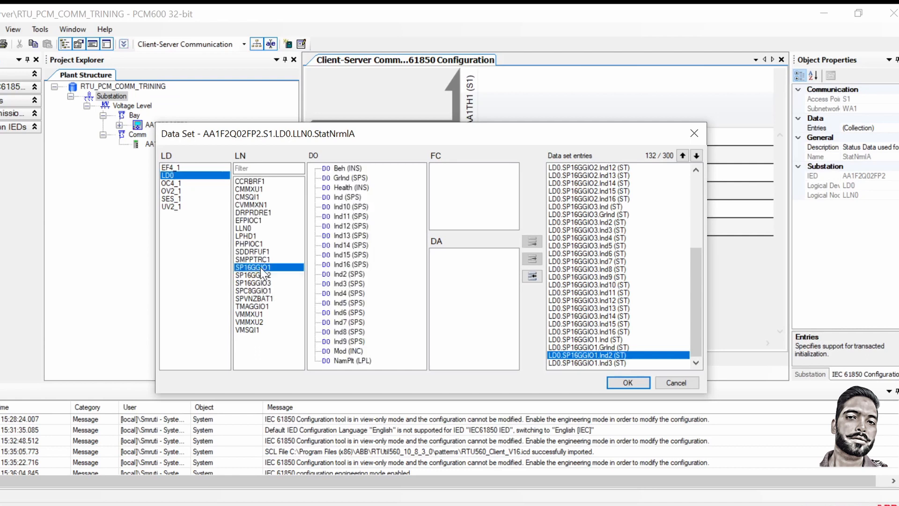
left_click(354, 208)
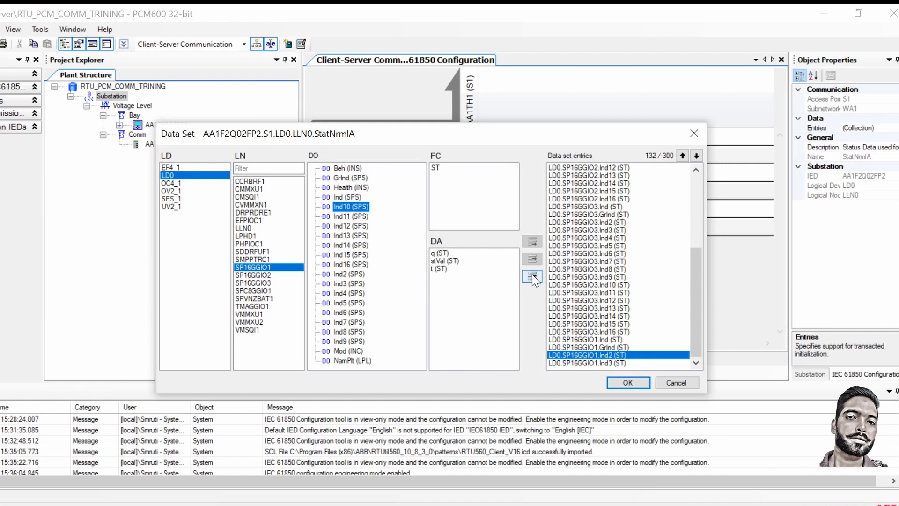
left_click(437, 168)
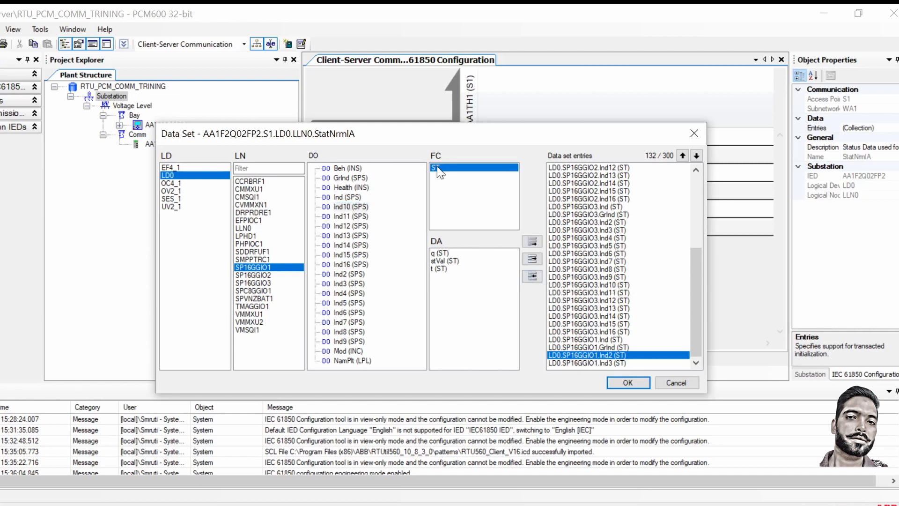
left_click(532, 242)
scroll(700, 293, "down", 1)
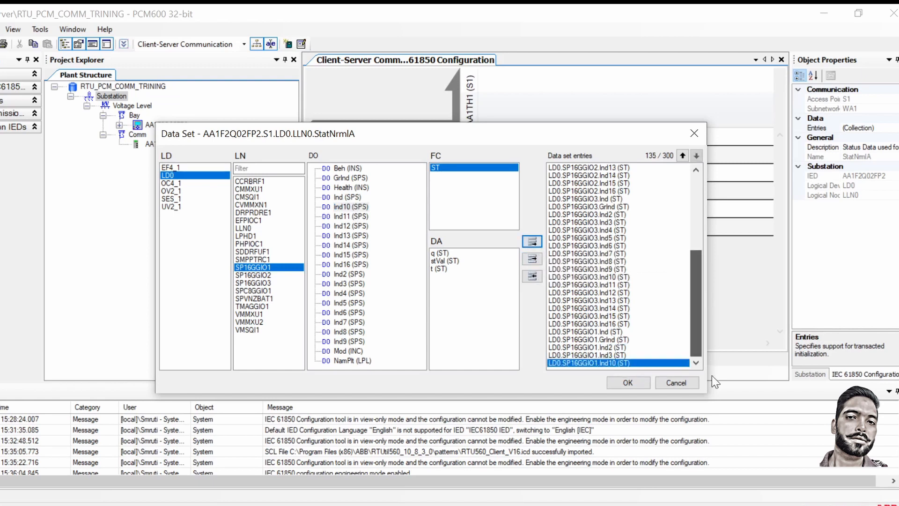
left_click(611, 362)
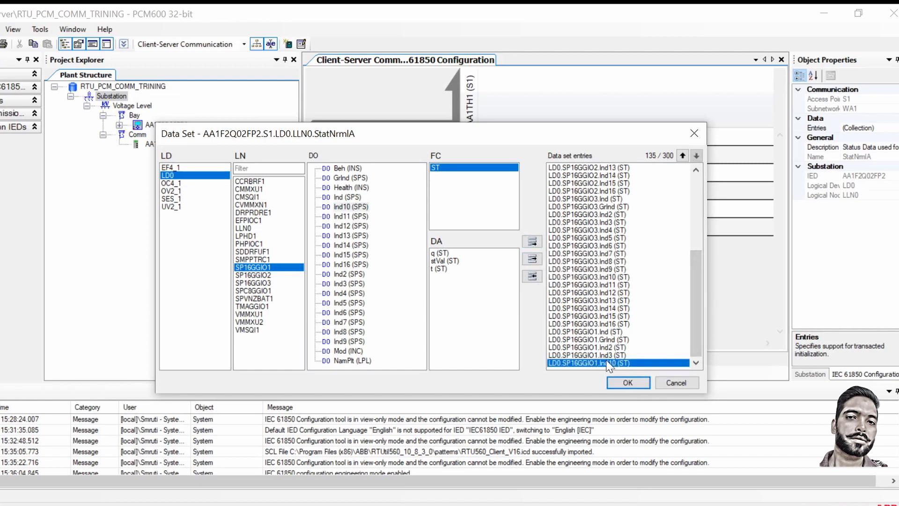
left_click(627, 384)
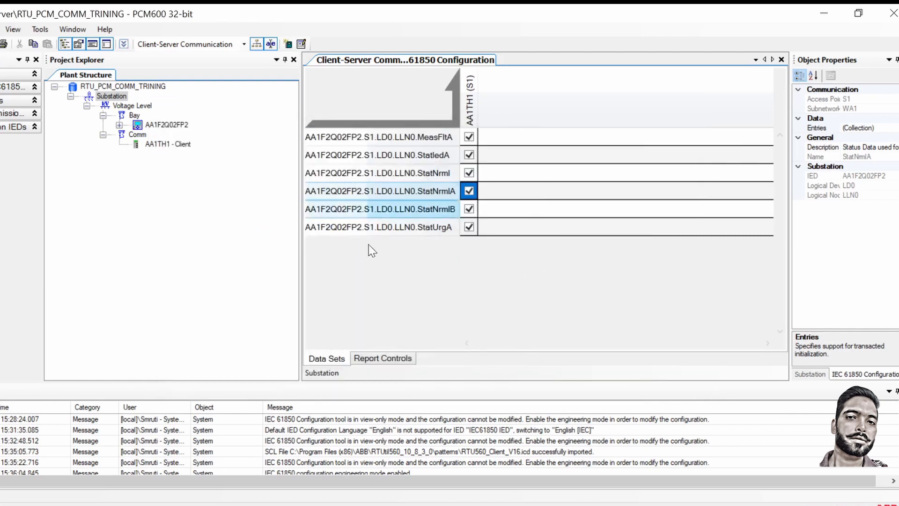
Check the report control assignments for client AA1TH1 and close the IEC 61850 configuration.
left_click(392, 363)
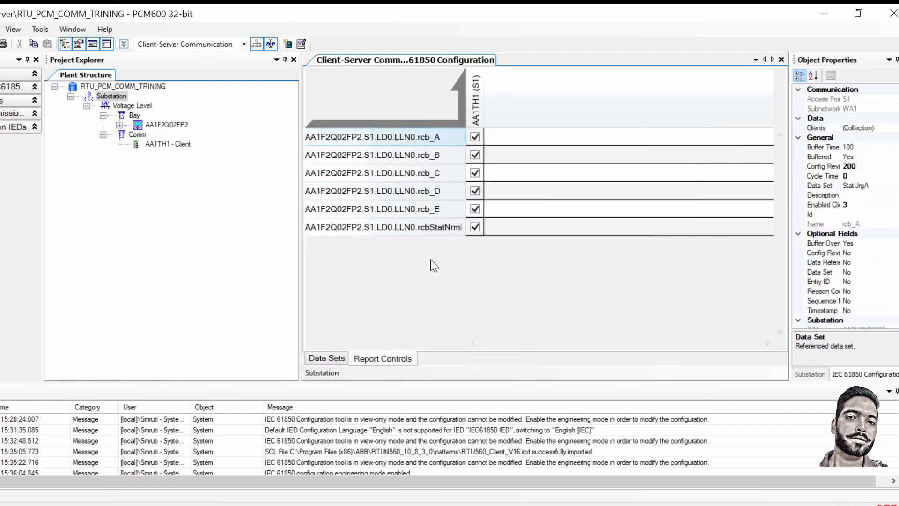
left_click(313, 358)
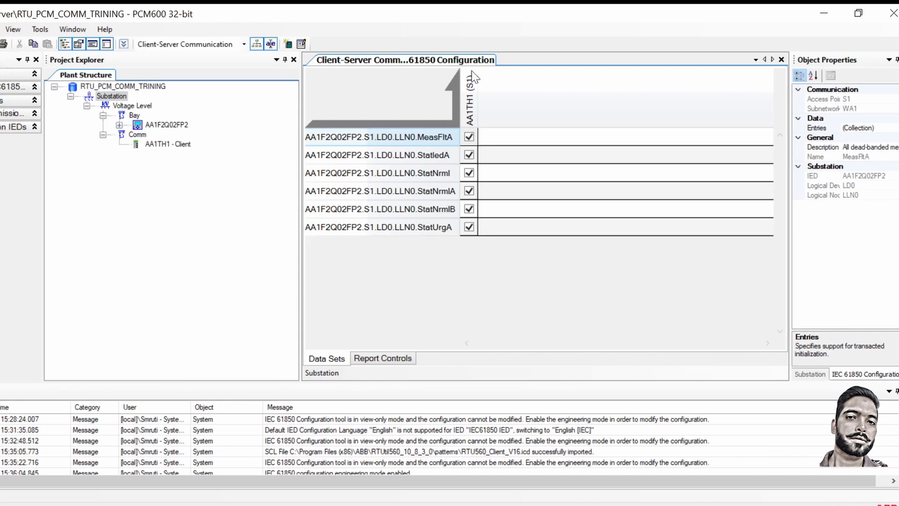
left_click(781, 59)
left_click(174, 124)
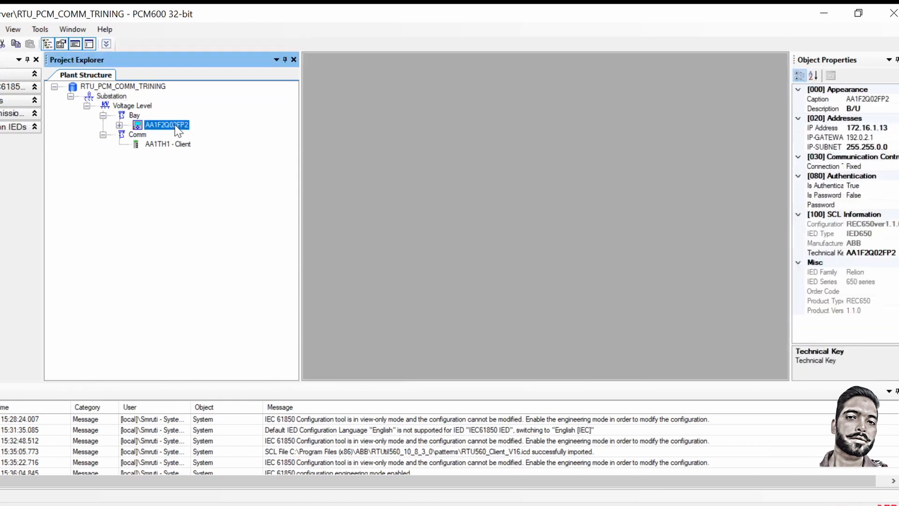
right_click(175, 124)
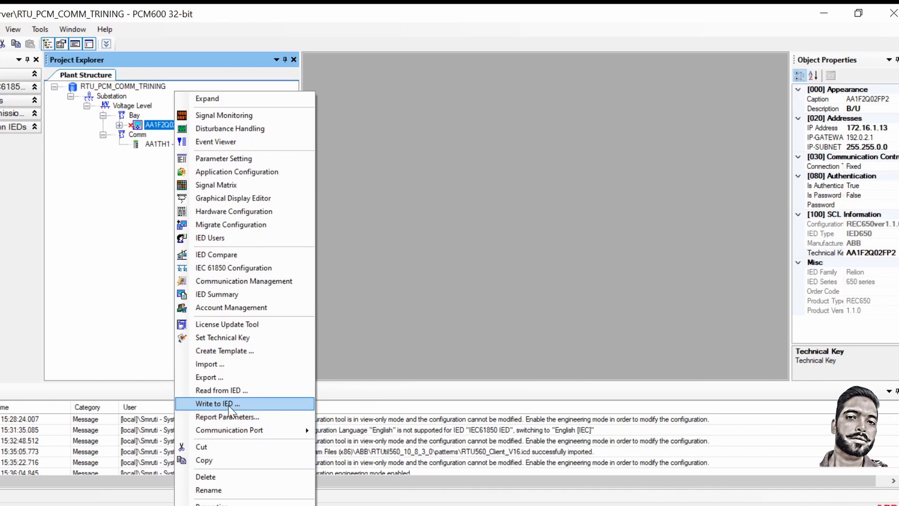
left_click(387, 320)
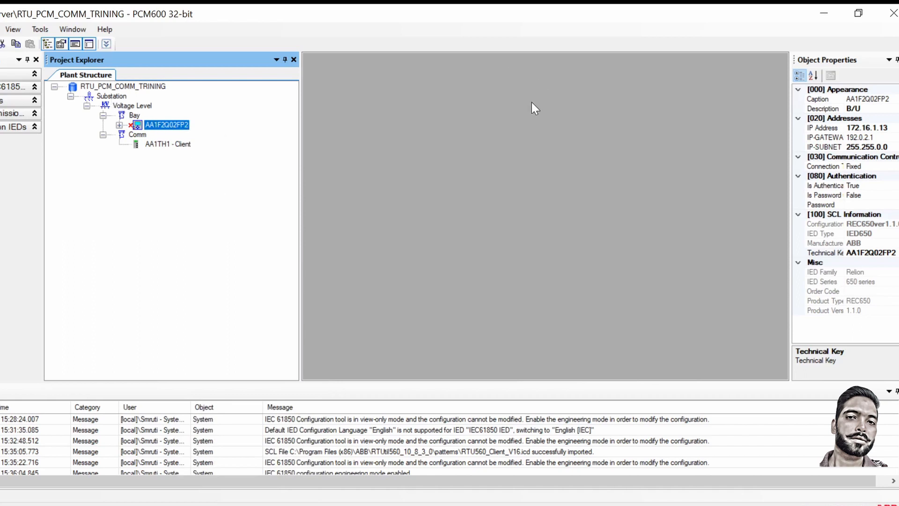
Start exporting the Substation as a Substation Configuration Description (*.scd) file.
left_click(109, 97)
right_click(109, 96)
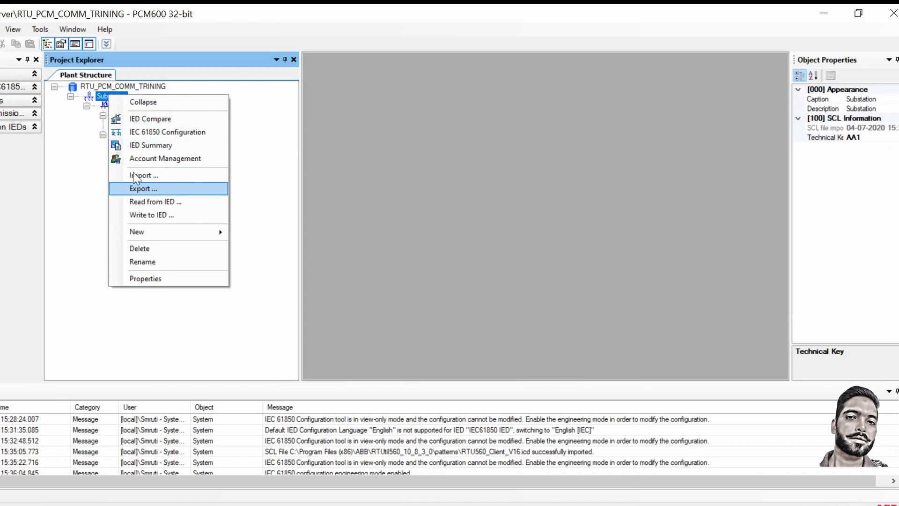
left_click(101, 101)
right_click(100, 100)
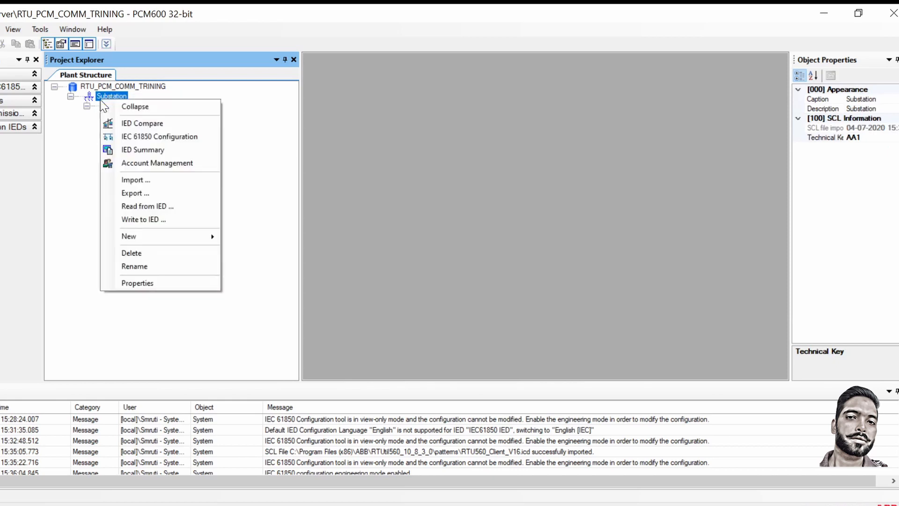
left_click(145, 193)
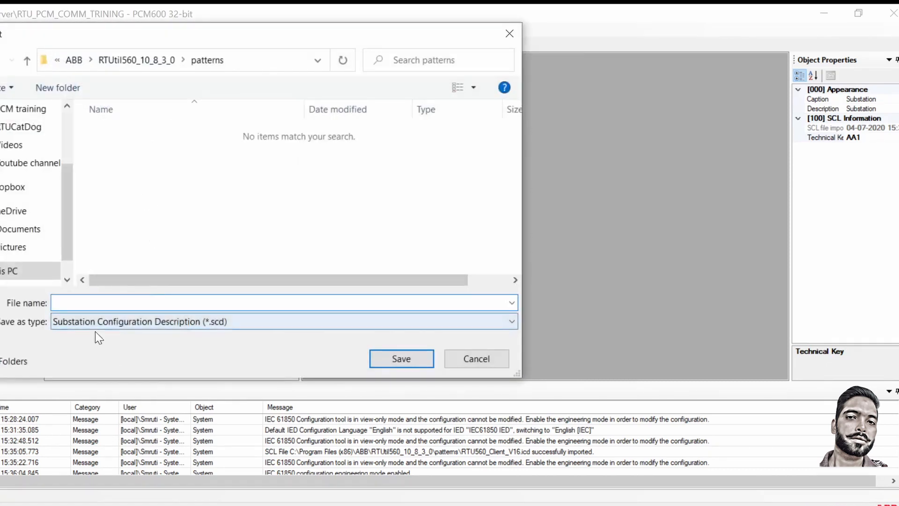
left_click(226, 327)
left_click(226, 328)
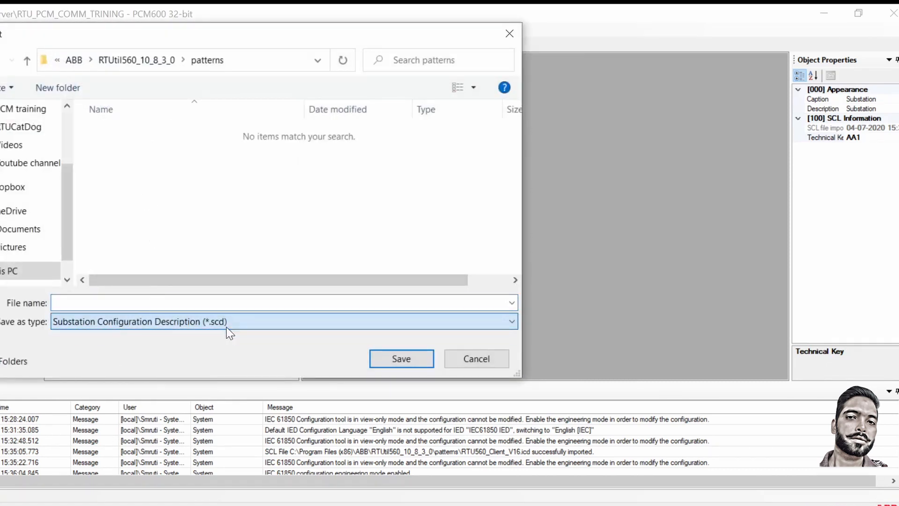
Save the export on the Desktop as PCM_RTU_TRAINING_SCD, using SCL file version IEC61850 Edition 1.
left_click_drag(67, 231, 67, 91)
left_click(23, 138)
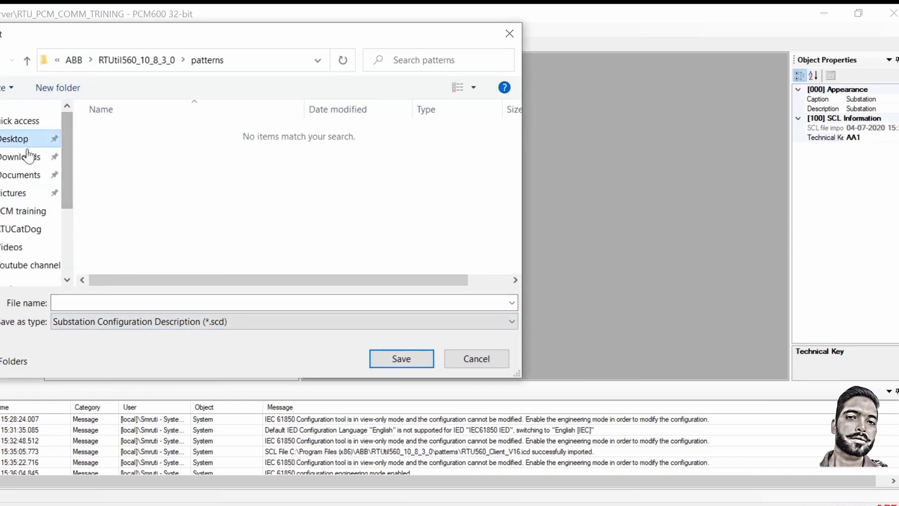
left_click(188, 303)
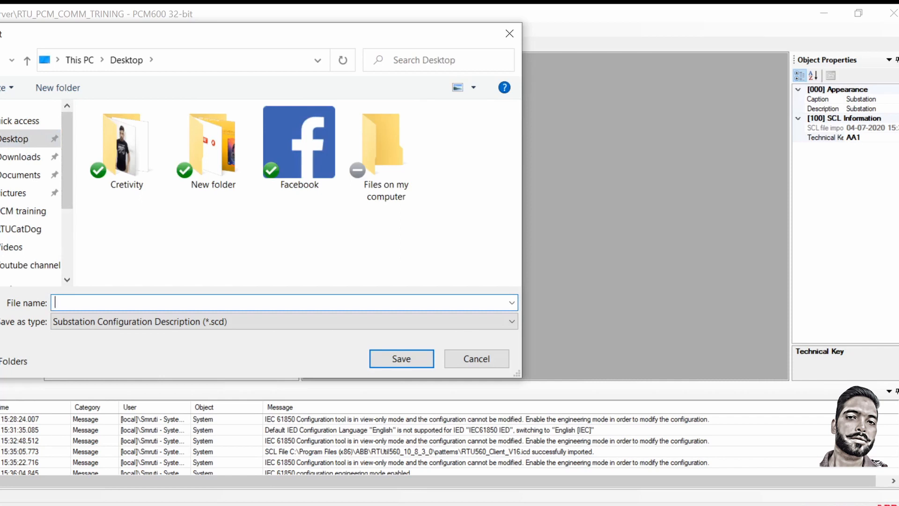
type("PCM_RTU_TRAINING")
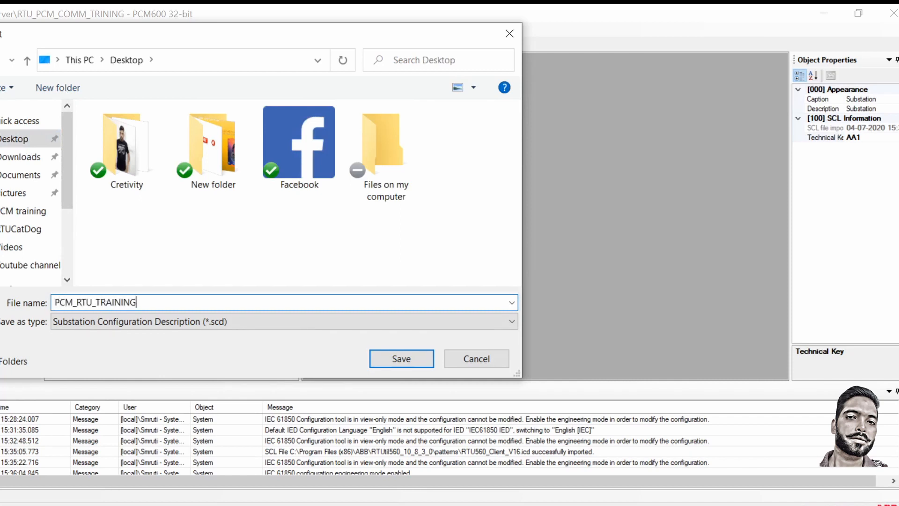
type("_SCD")
left_click(387, 358)
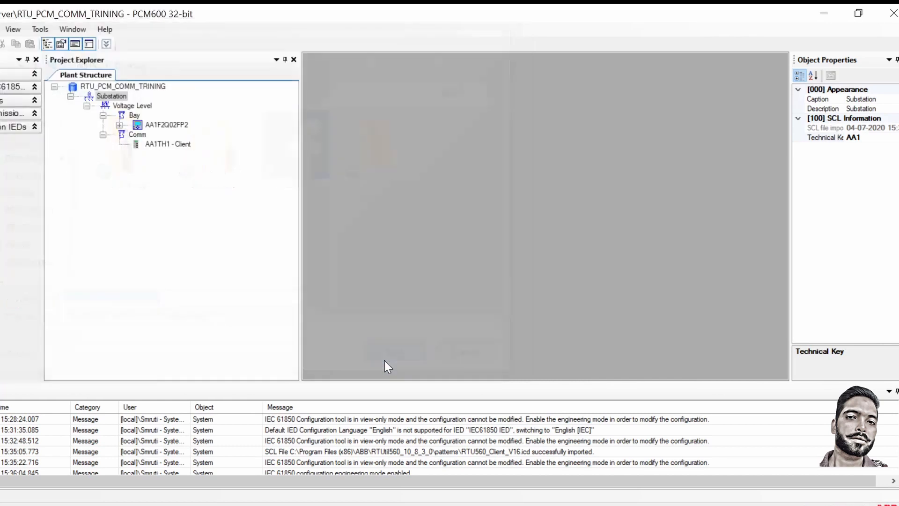
left_click(349, 233)
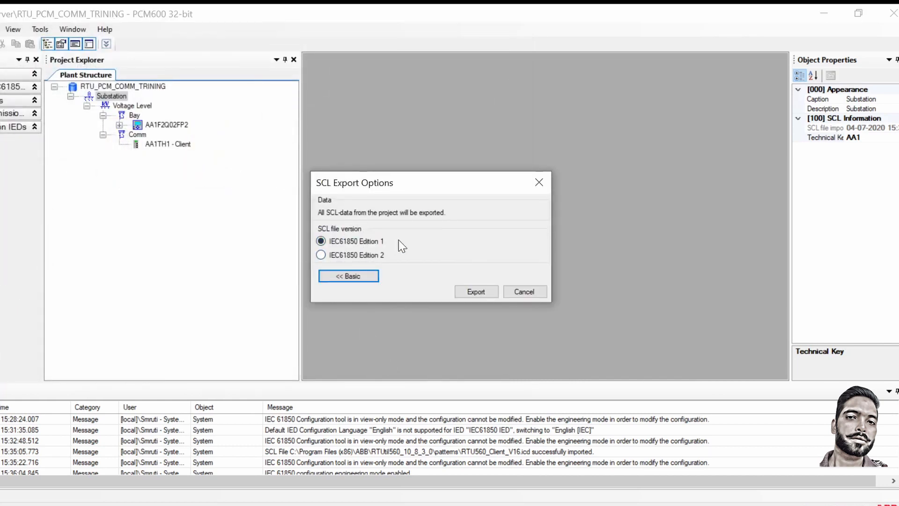
left_click(476, 291)
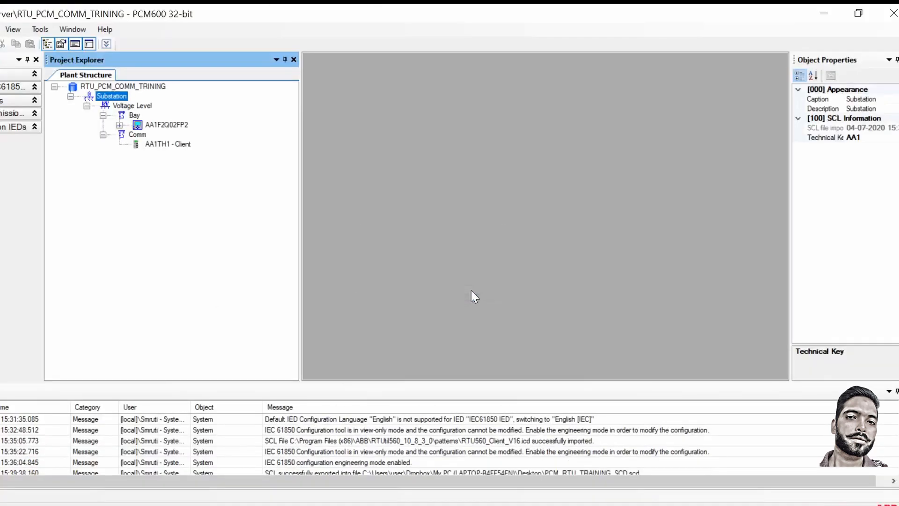
Switch to the Windows desktop and move the exported PCM_RTU_TRAINING_SCD.scd file directly below the Cretivity folder.
left_click(824, 13)
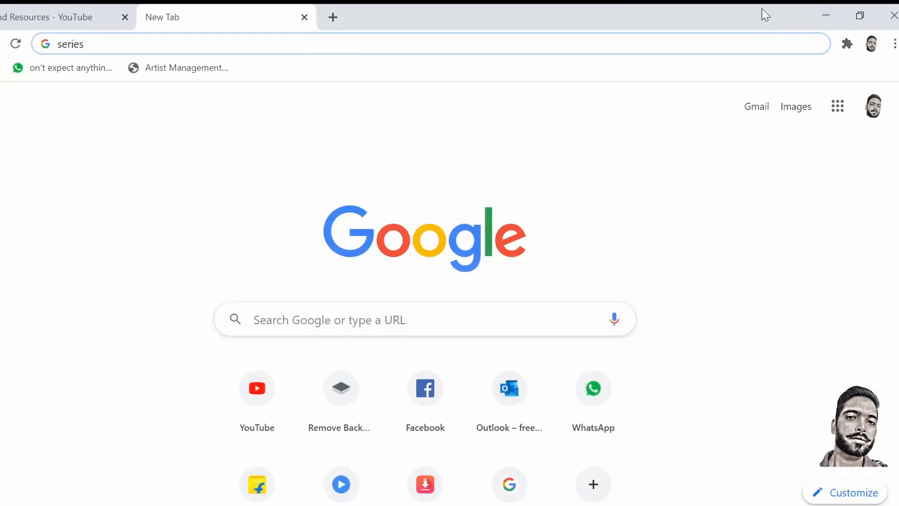
left_click(826, 15)
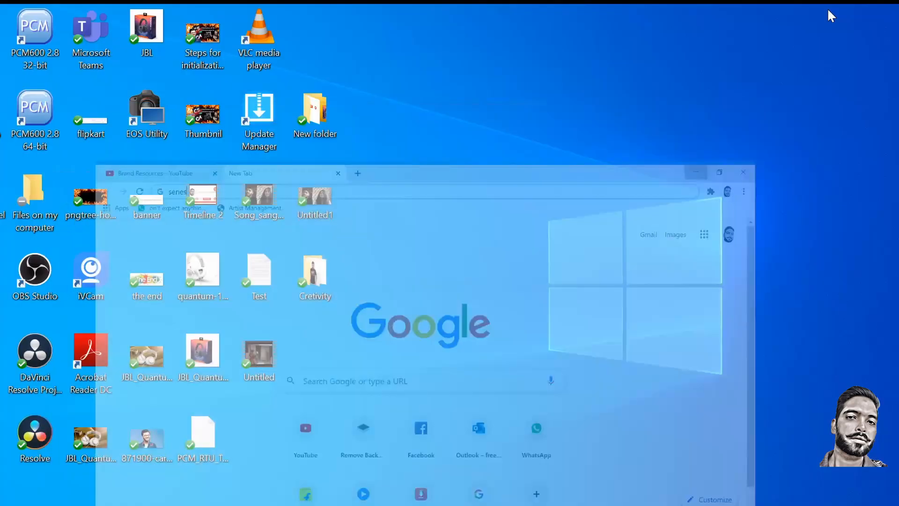
left_click(204, 431)
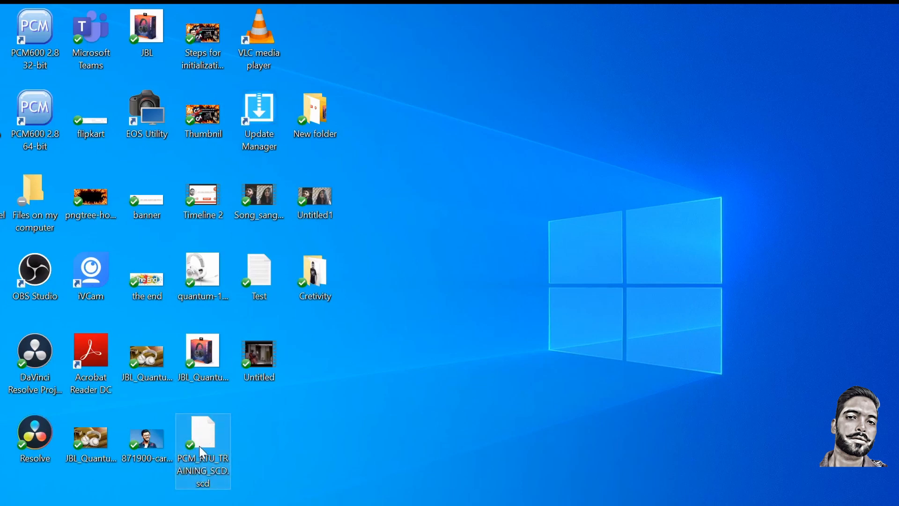
left_click_drag(179, 452, 403, 370)
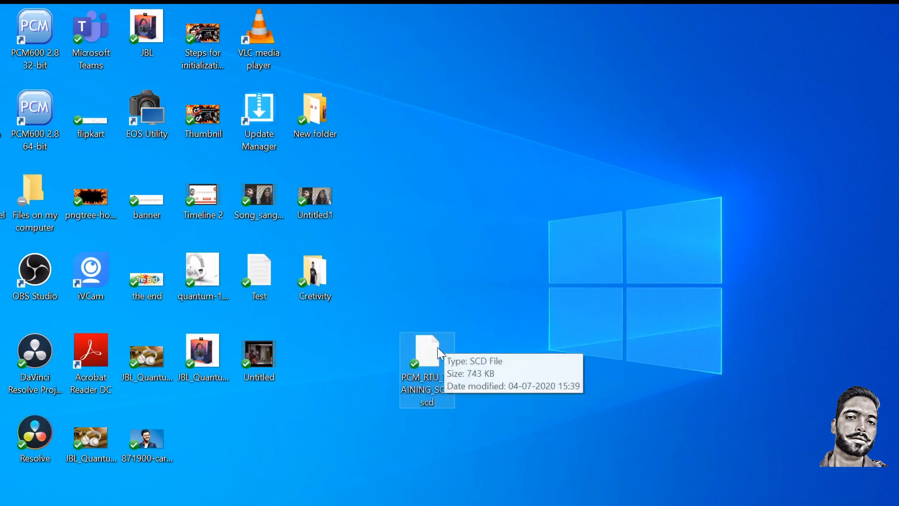
left_click_drag(428, 349, 322, 345)
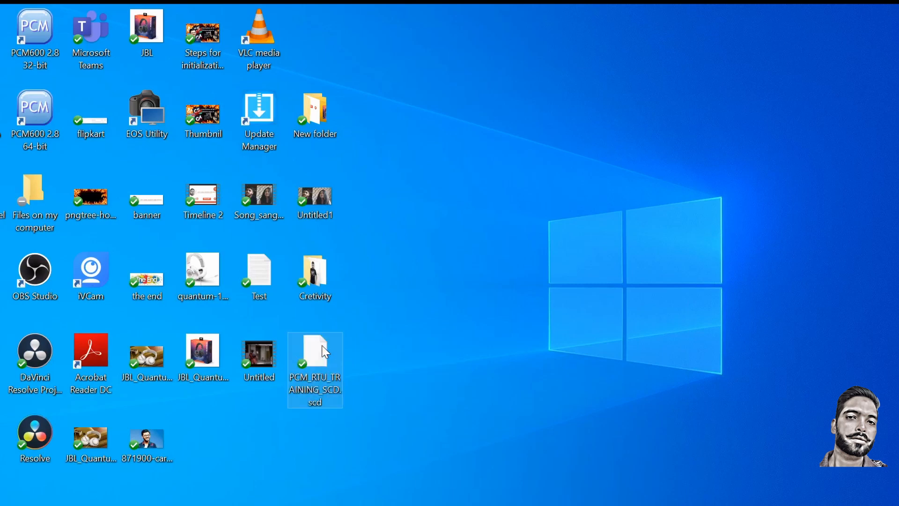
left_click(442, 303)
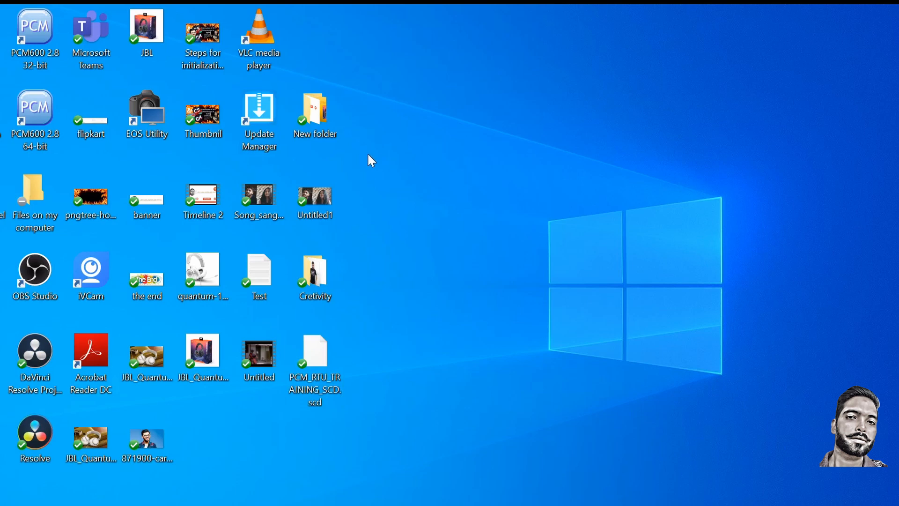
Switch back to PCM600 and narrow the Project Explorer pane.
left_click(323, 504)
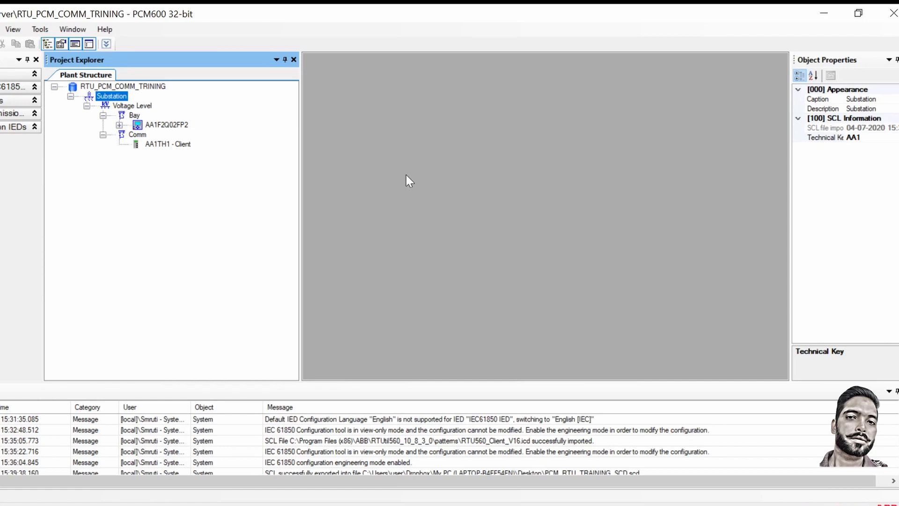
mouse_move(299, 188)
left_mouse_down()
mouse_move(269, 185)
mouse_move(301, 189)
left_mouse_up()
left_click_drag(301, 238, 275, 225)
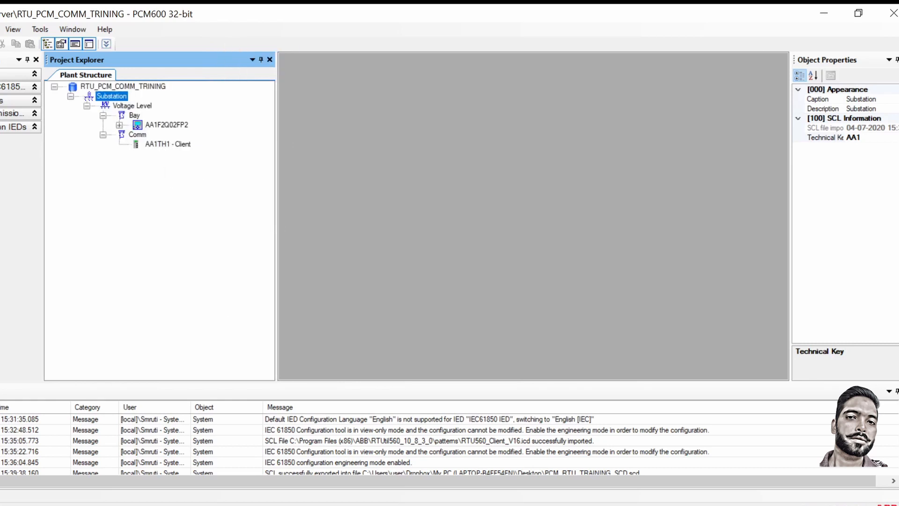